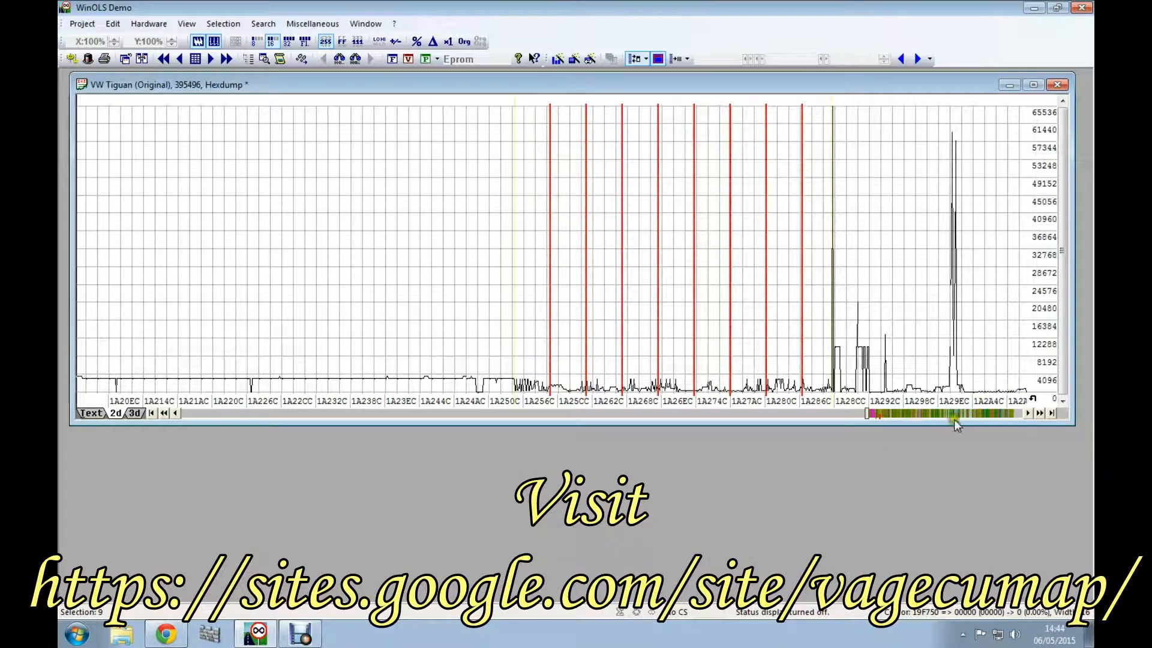
Step: Examine the red-lined curve block from about 1A69AC to 1A70CC and the similar block ending near 1A952C in the 2D hexdump
{"action": "left_click", "coordinate": [936, 415]}
{"action": "left_click", "coordinate": [936, 416]}
{"action": "left_click", "coordinate": [936, 415]}
{"action": "left_click", "coordinate": [936, 415]}
{"action": "left_click", "coordinate": [936, 416]}
{"action": "left_click", "coordinate": [937, 415]}
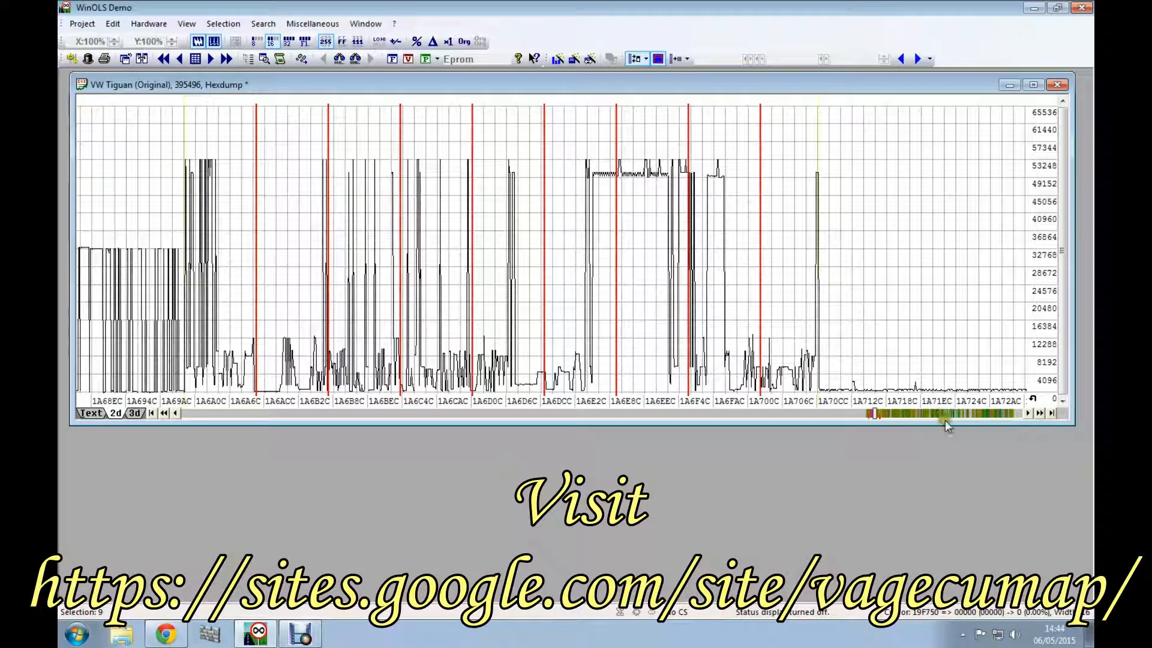
{"action": "left_click", "coordinate": [497, 242]}
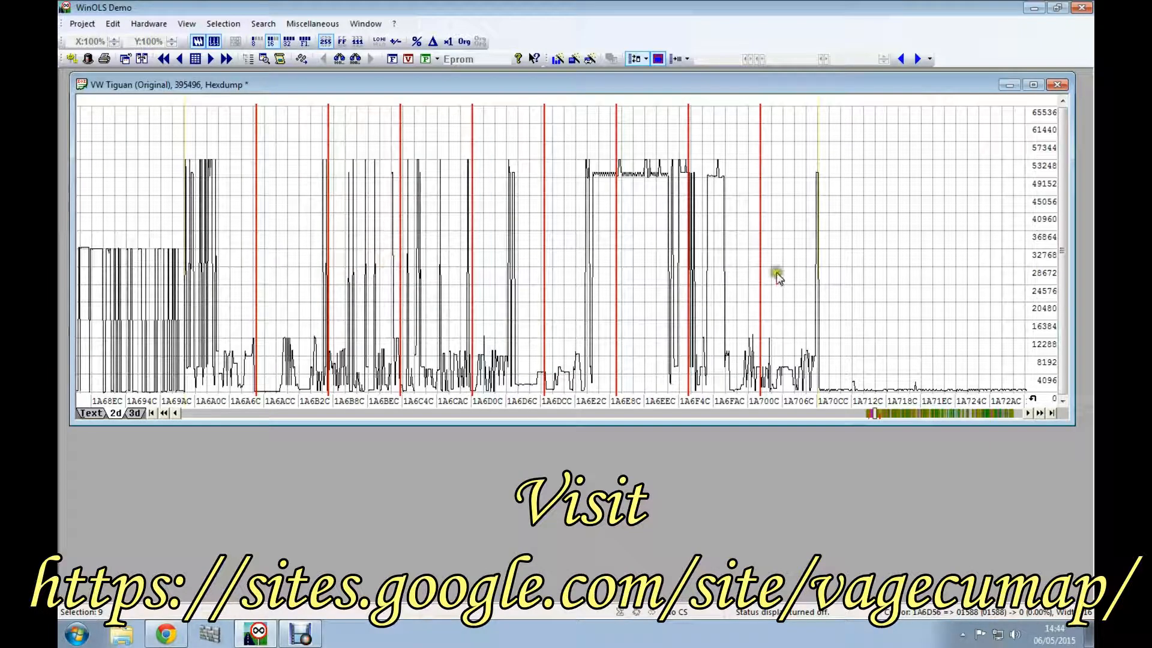
{"action": "left_click", "coordinate": [928, 413]}
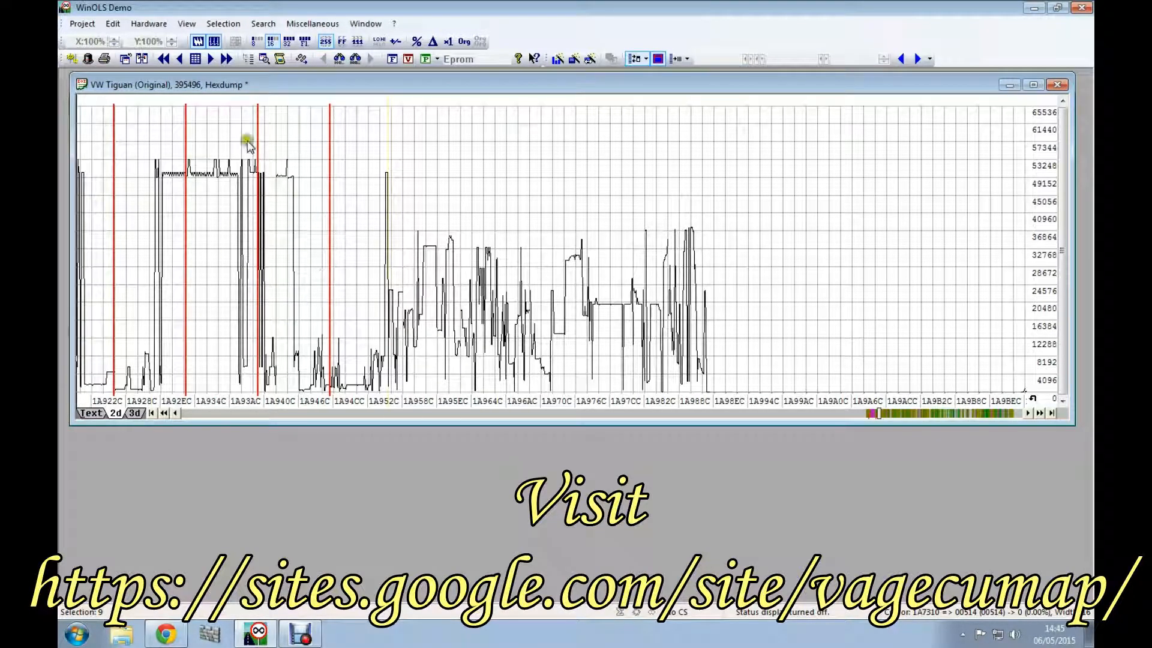
Step: Inspect the six adjoining highlighted maps between about 1B27CC and 1B2EEC one by one, then reselect the fifth map
{"action": "left_click", "coordinate": [912, 415]}
{"action": "left_click", "coordinate": [913, 415]}
{"action": "left_click", "coordinate": [913, 415]}
{"action": "left_click", "coordinate": [913, 416]}
{"action": "left_click", "coordinate": [912, 415]}
{"action": "left_click", "coordinate": [913, 415]}
{"action": "left_click", "coordinate": [913, 416]}
{"action": "left_click", "coordinate": [913, 415]}
{"action": "left_click", "coordinate": [913, 416]}
{"action": "left_click", "coordinate": [912, 415]}
{"action": "left_click", "coordinate": [912, 415]}
{"action": "left_click", "coordinate": [912, 415]}
{"action": "left_click", "coordinate": [913, 415]}
{"action": "left_click", "coordinate": [913, 415]}
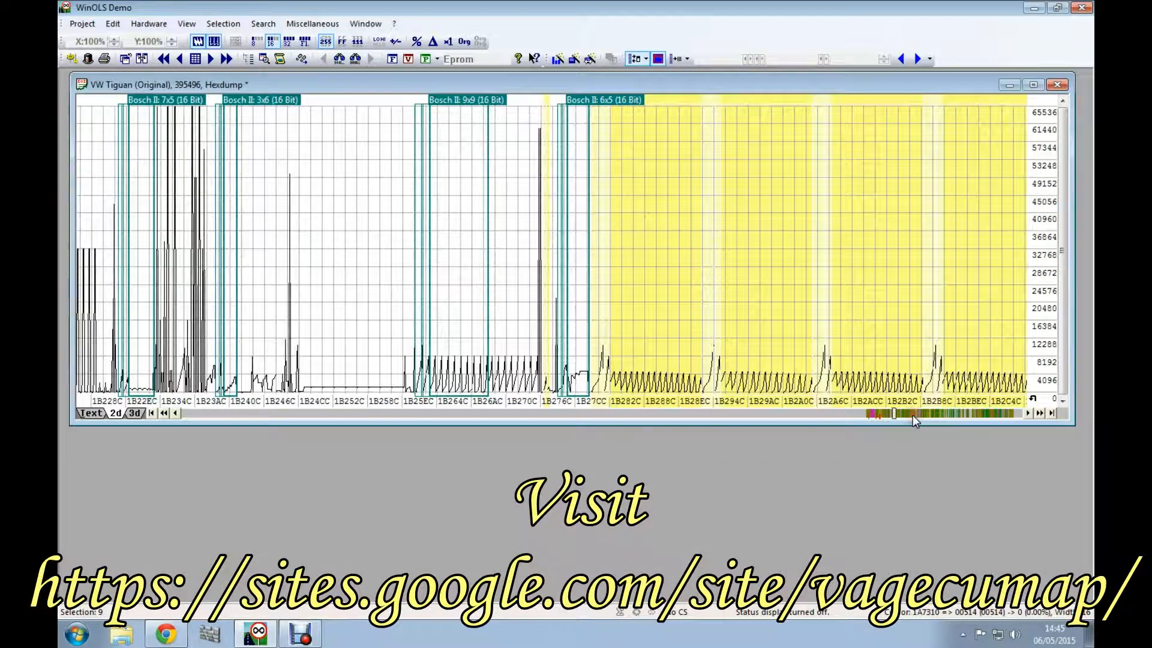
{"action": "left_click", "coordinate": [913, 415]}
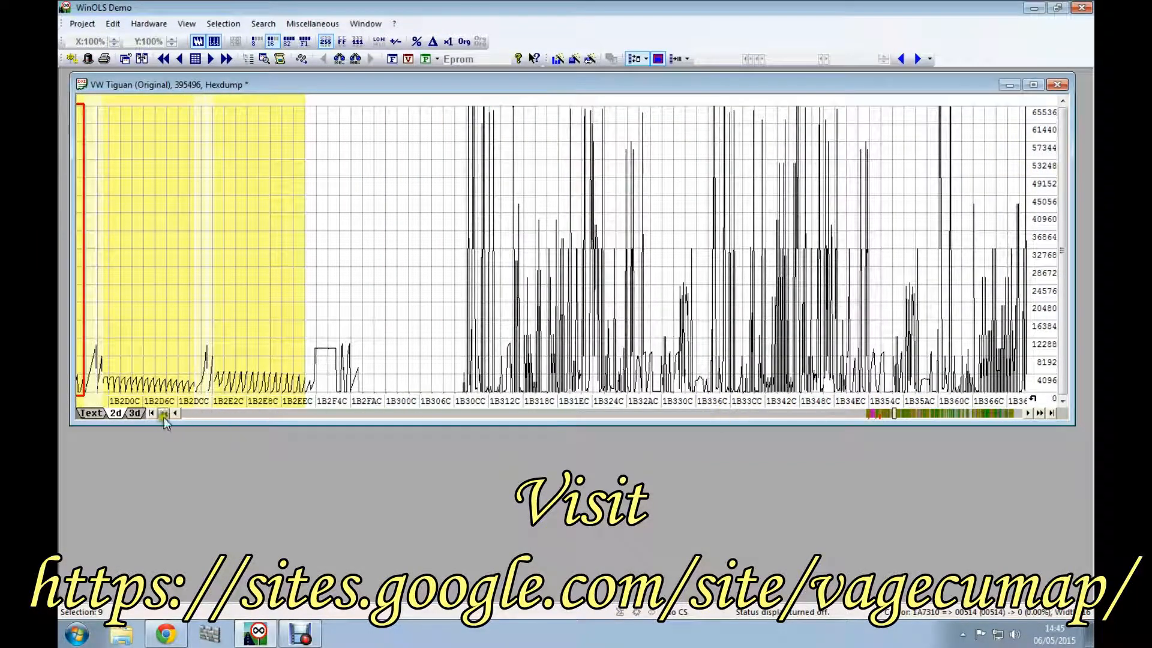
{"action": "left_click_drag", "start_coordinate": [165, 415], "coordinate": [166, 416]}
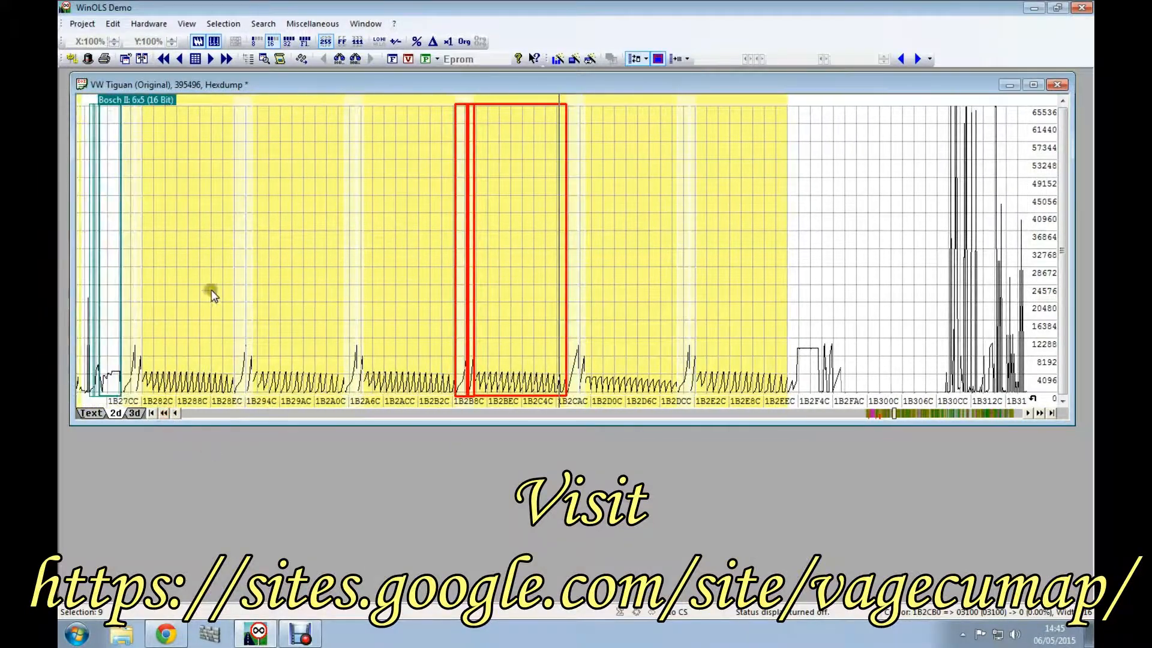
{"action": "left_click", "coordinate": [186, 272]}
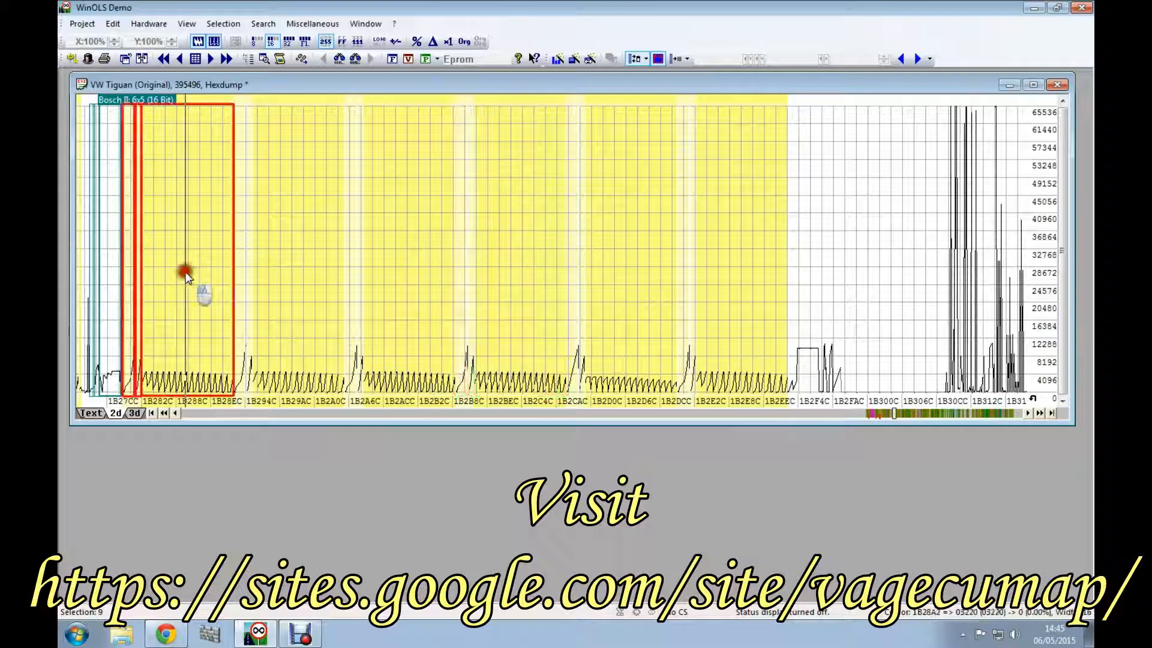
{"action": "left_click", "coordinate": [247, 284]}
{"action": "left_click", "coordinate": [379, 289]}
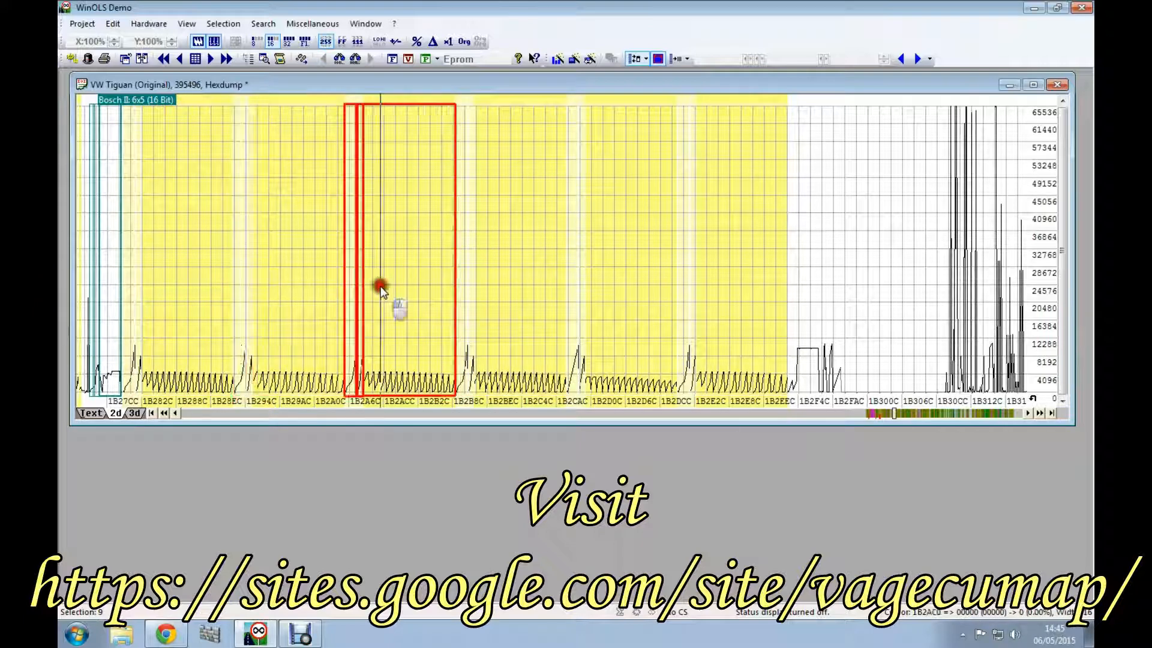
{"action": "left_click", "coordinate": [485, 300]}
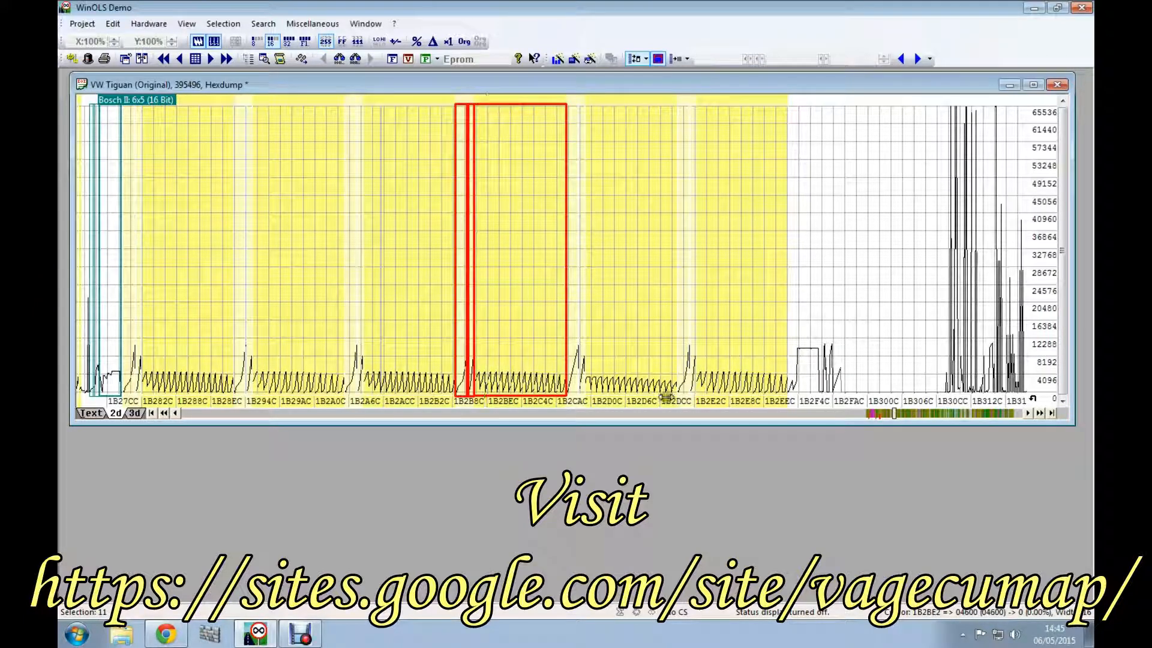
{"action": "left_click", "coordinate": [626, 262]}
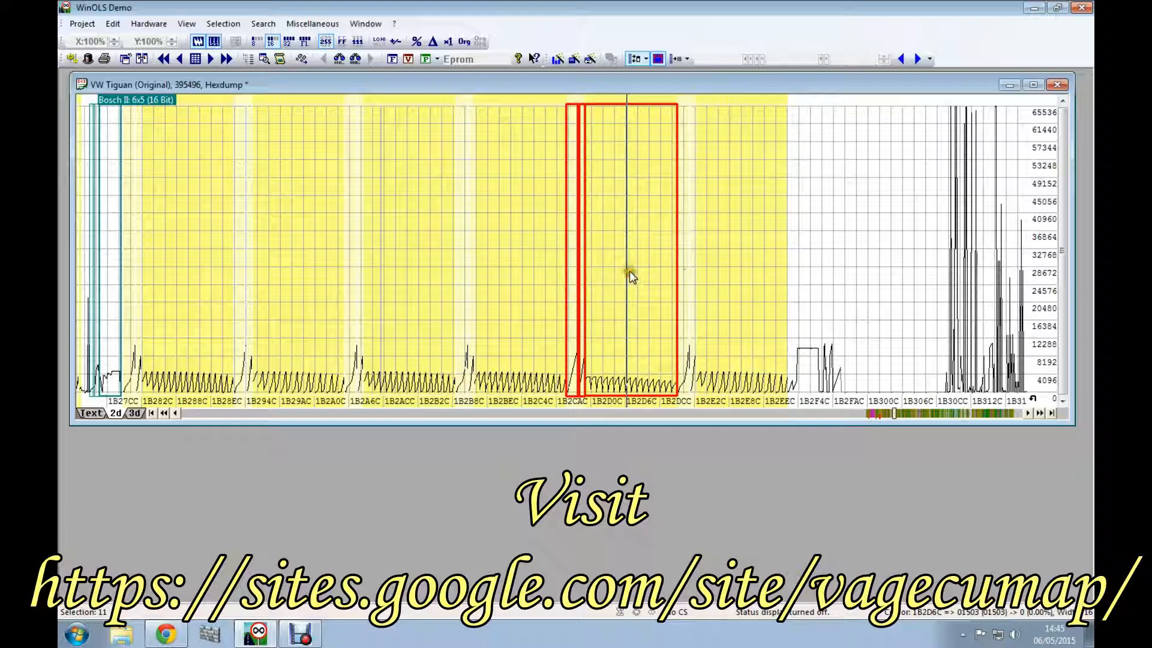
{"action": "left_click", "coordinate": [720, 301]}
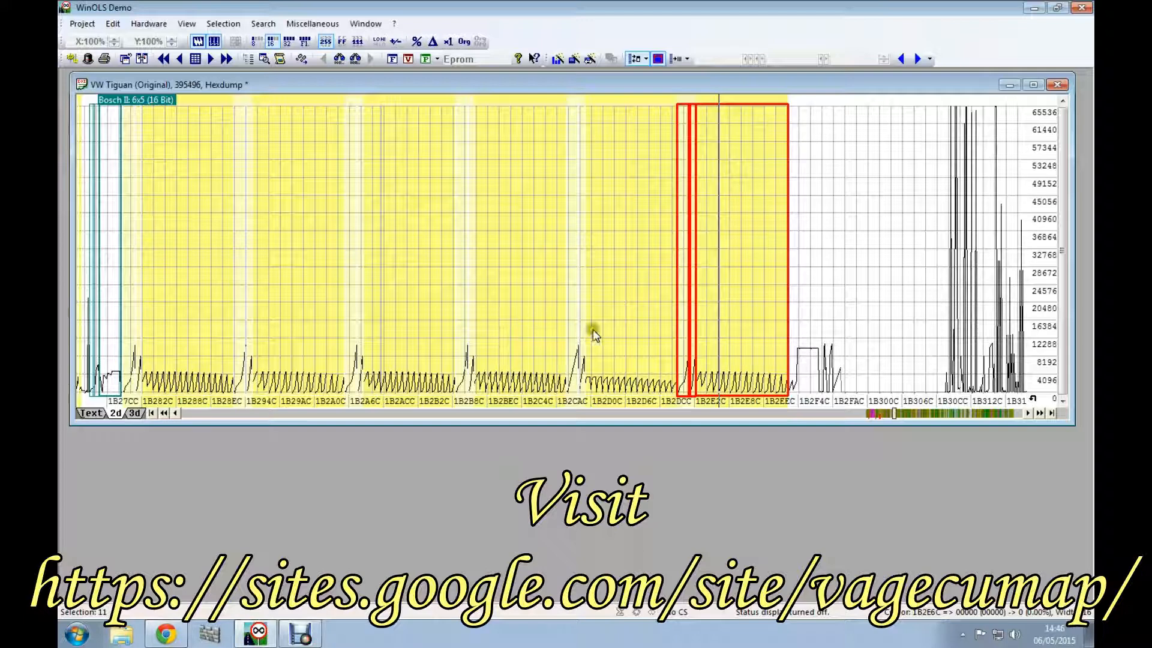
{"action": "left_click", "coordinate": [616, 311]}
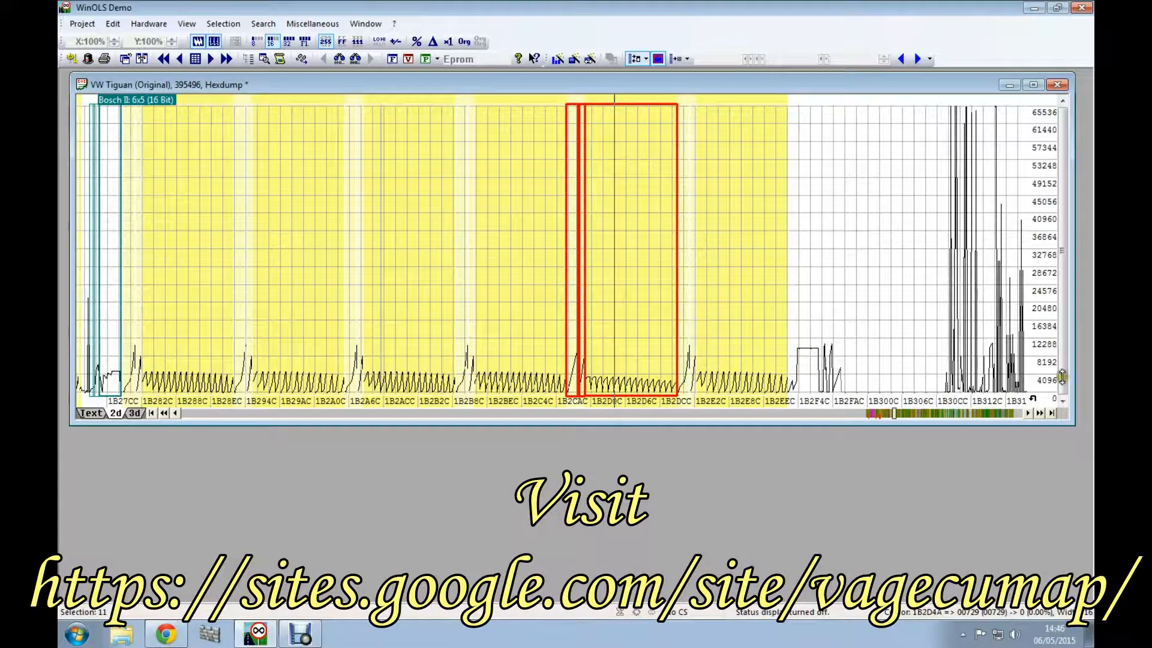
Step: Inspect the two separate highlighted maps starting near 1B672C and 1B6BAC, selecting each and returning to the first
{"action": "left_click", "coordinate": [950, 413]}
{"action": "left_click", "coordinate": [951, 413]}
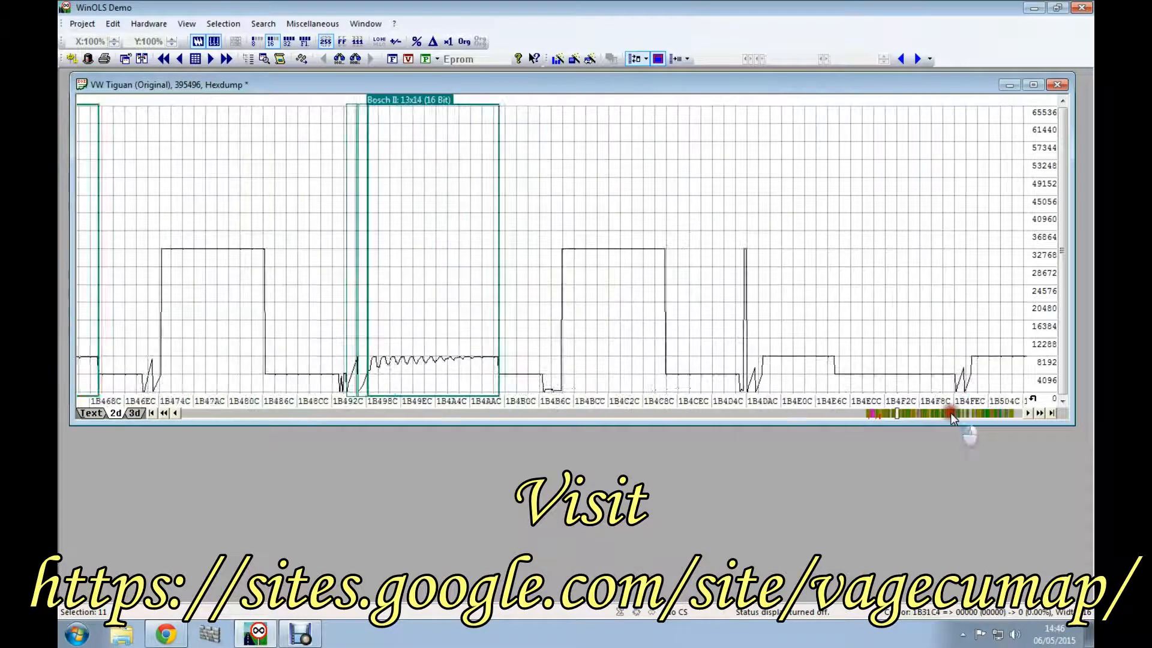
{"action": "left_click", "coordinate": [950, 413]}
{"action": "left_click", "coordinate": [951, 412]}
{"action": "left_click", "coordinate": [950, 413]}
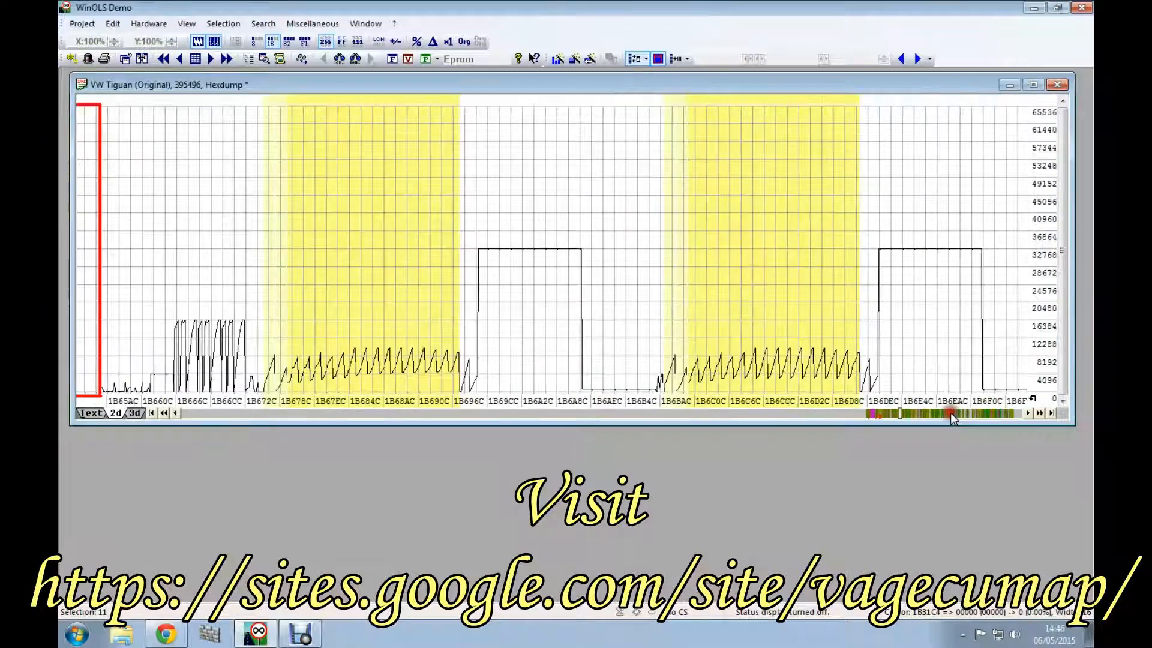
{"action": "left_click", "coordinate": [341, 255]}
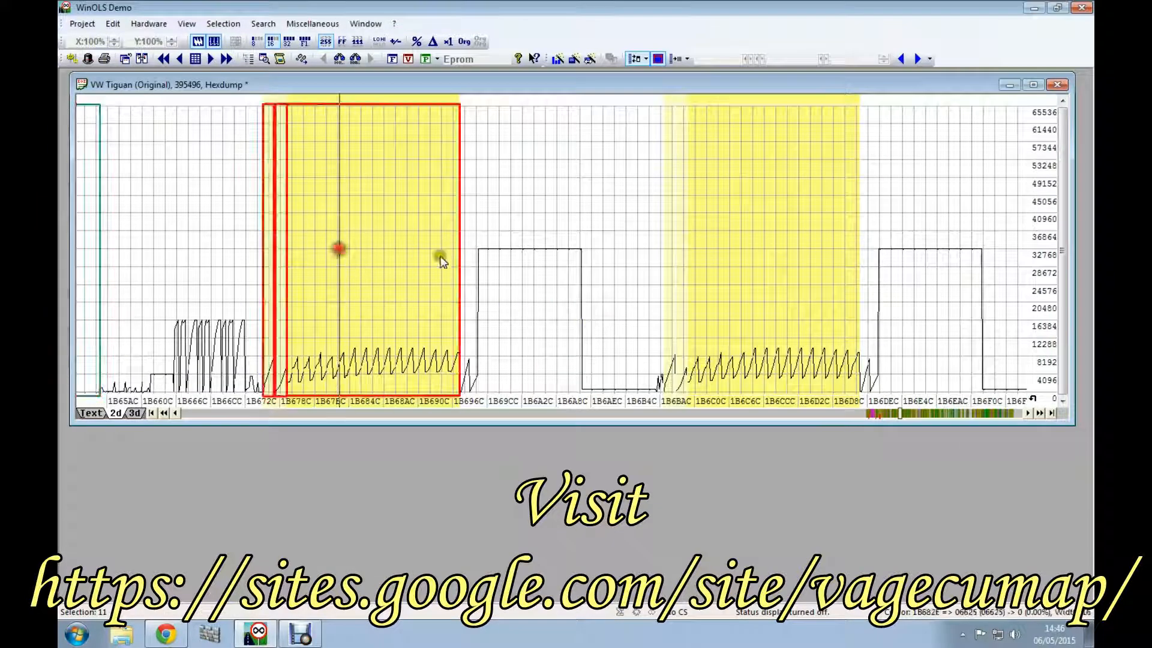
{"action": "left_click", "coordinate": [746, 282]}
{"action": "left_click", "coordinate": [381, 272]}
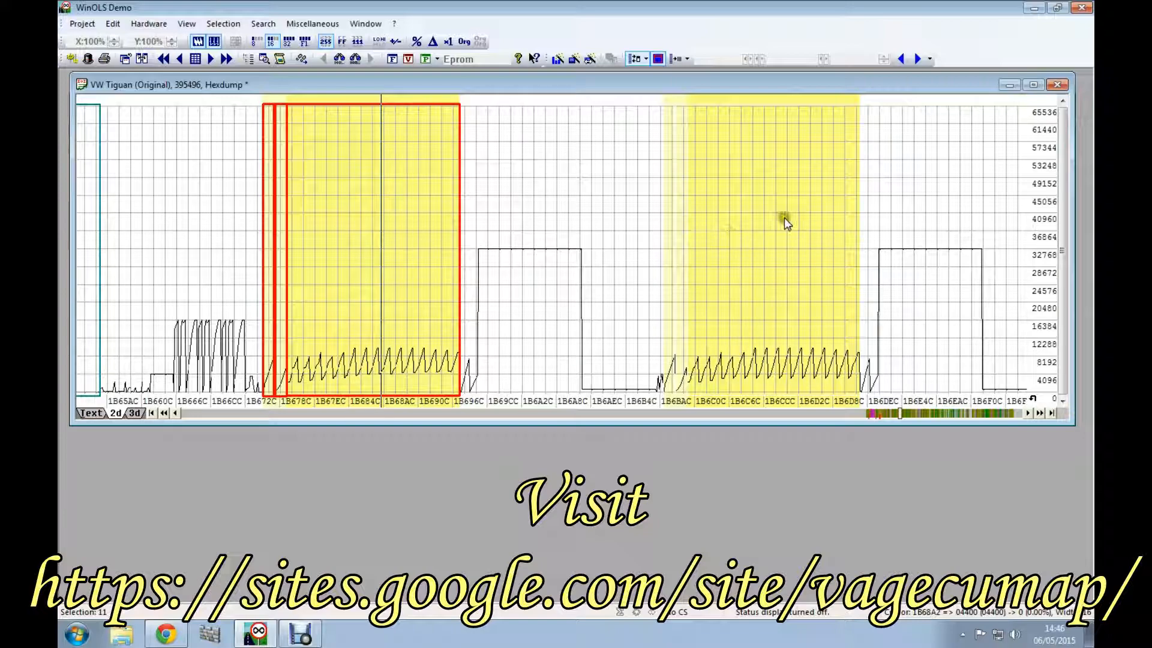
Step: Inspect the five highlighted maps between about 1B6FCC and 1B798C and the single highlighted map near 1B7E0C
{"action": "left_click", "coordinate": [992, 414]}
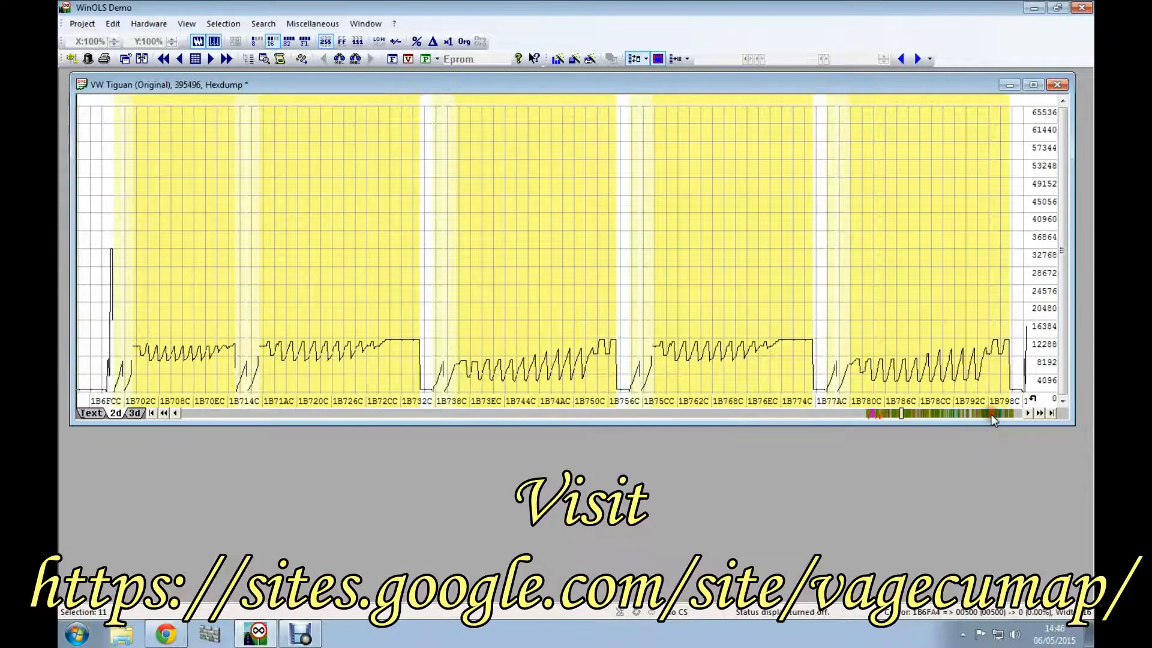
{"action": "left_click", "coordinate": [202, 311]}
{"action": "left_click", "coordinate": [318, 289]}
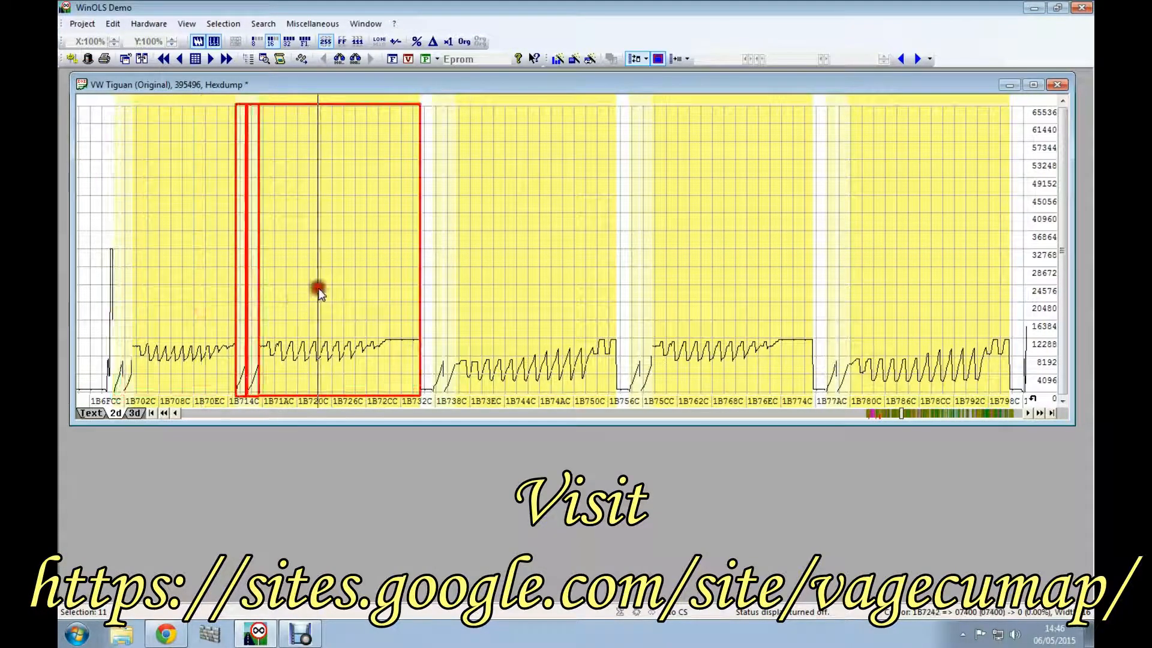
{"action": "left_click", "coordinate": [555, 298]}
{"action": "left_click", "coordinate": [692, 296]}
{"action": "left_click", "coordinate": [887, 305]}
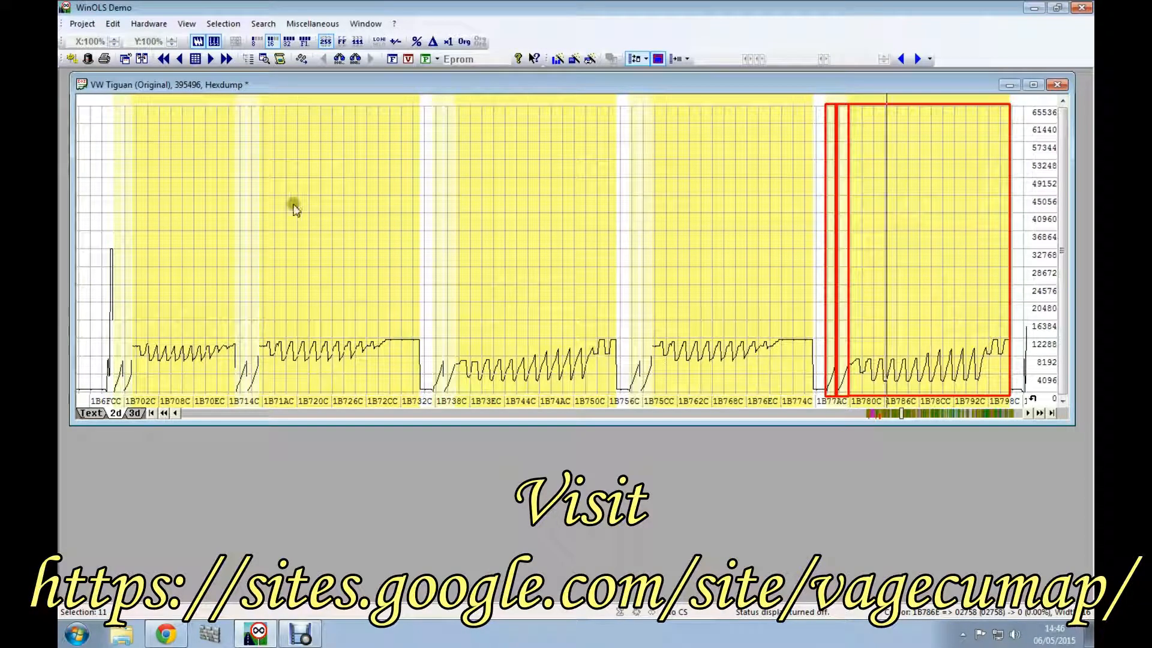
{"action": "left_click", "coordinate": [956, 416]}
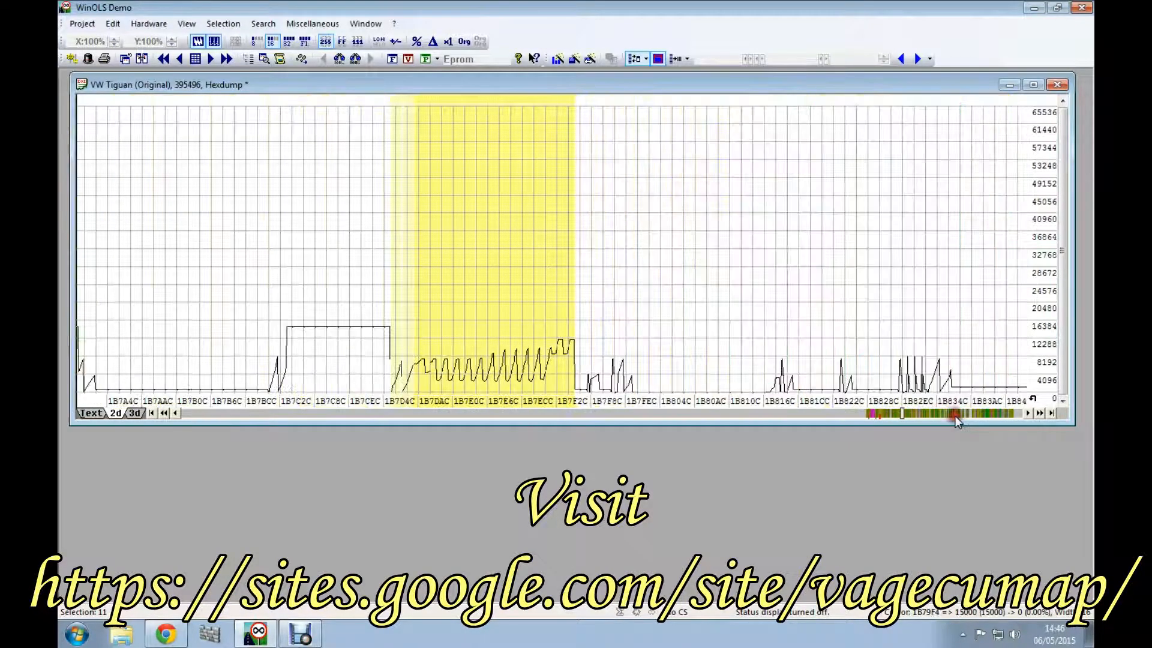
{"action": "left_click", "coordinate": [489, 312]}
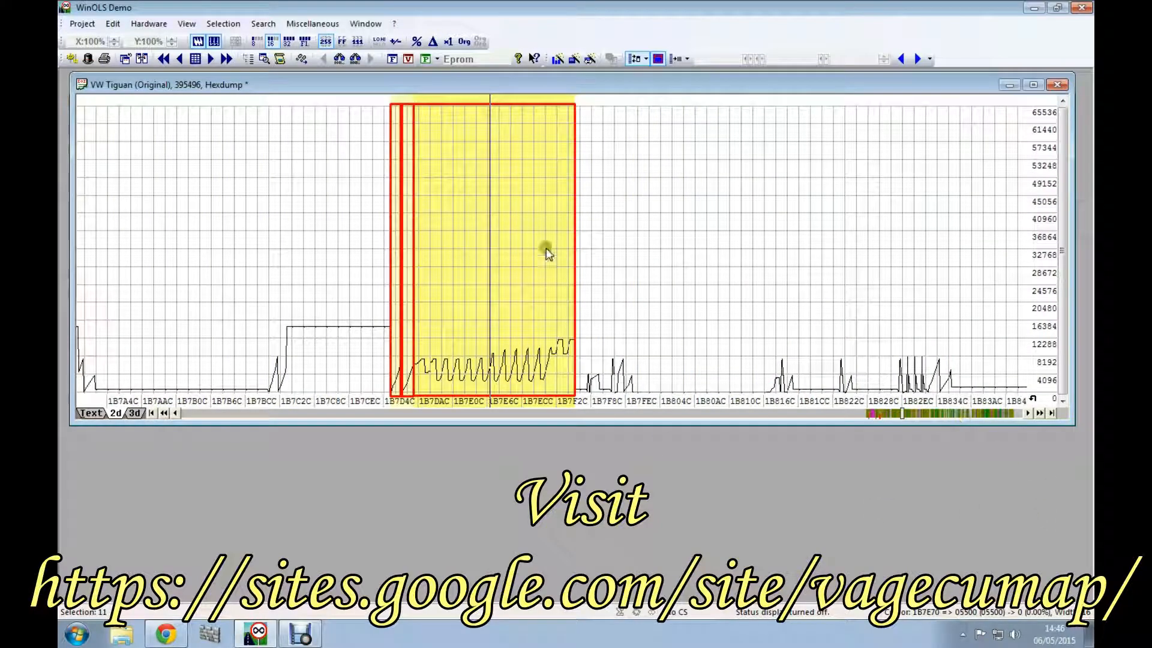
Step: Examine the four Bosch II 10x10 (16 Bit) maps between about 1B9EAC and 1BA26C, focusing on the fourth one
{"action": "left_click", "coordinate": [945, 414]}
{"action": "left_click", "coordinate": [945, 414]}
{"action": "left_click", "coordinate": [944, 414]}
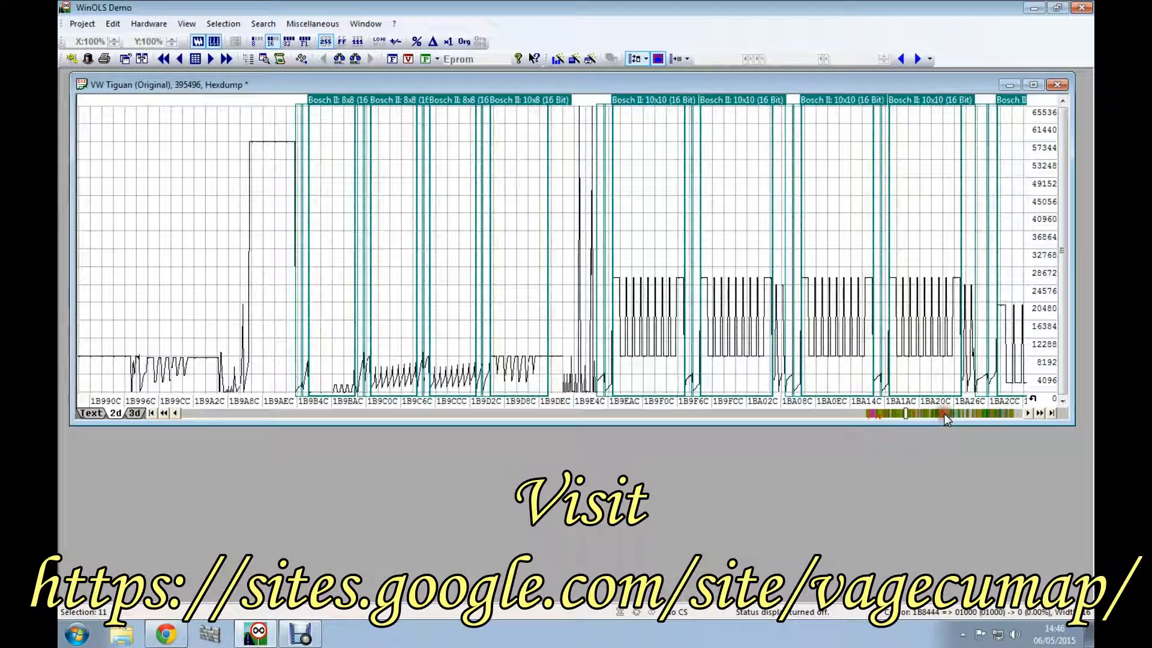
{"action": "scroll", "coordinate": [776, 274], "scroll_direction": "down", "scroll_amount": 5}
{"action": "scroll", "coordinate": [744, 264], "scroll_direction": "down", "scroll_amount": 5}
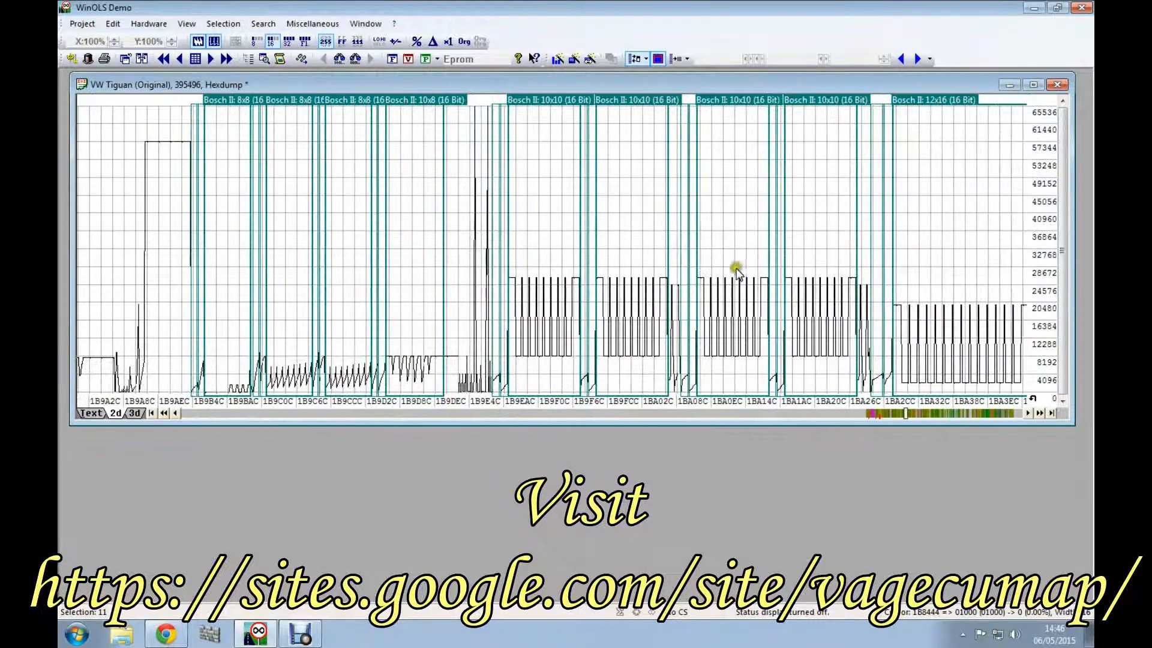
{"action": "scroll", "coordinate": [671, 318], "scroll_direction": "down", "scroll_amount": 5}
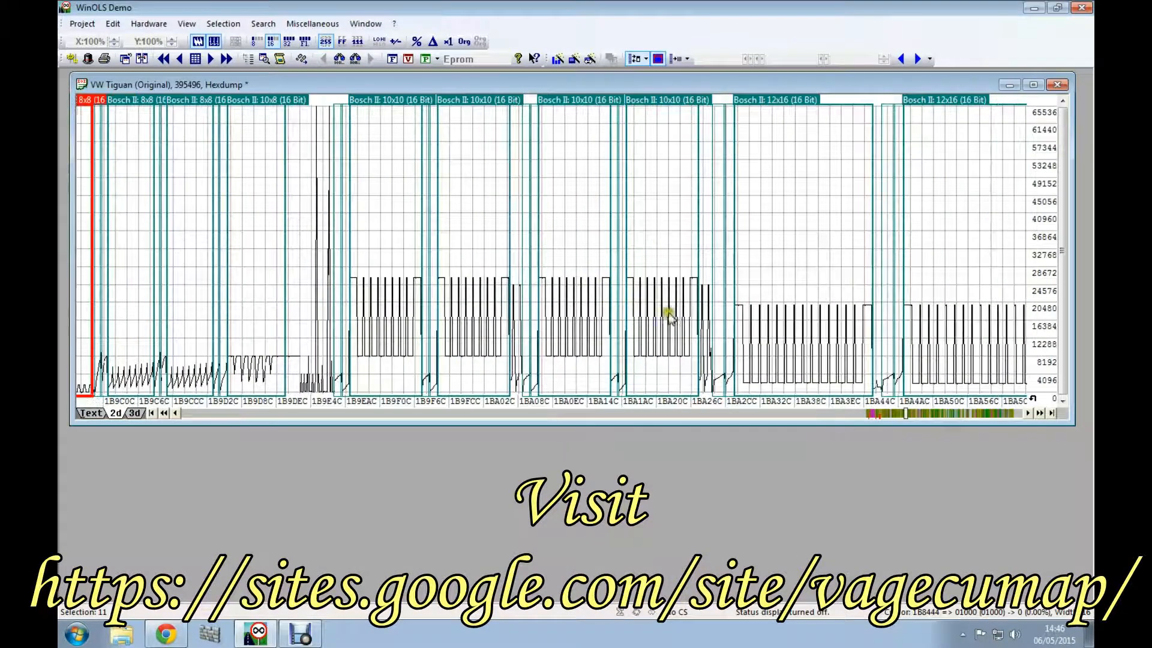
{"action": "scroll", "coordinate": [653, 308], "scroll_direction": "down", "scroll_amount": 2}
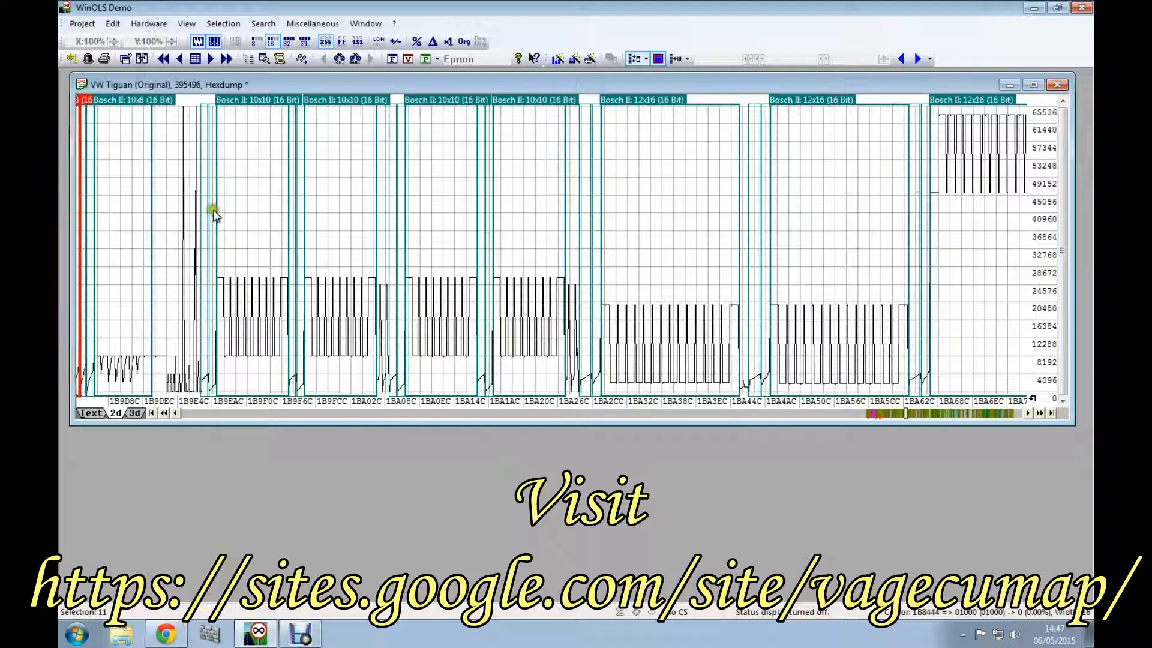
{"action": "left_click", "coordinate": [520, 197]}
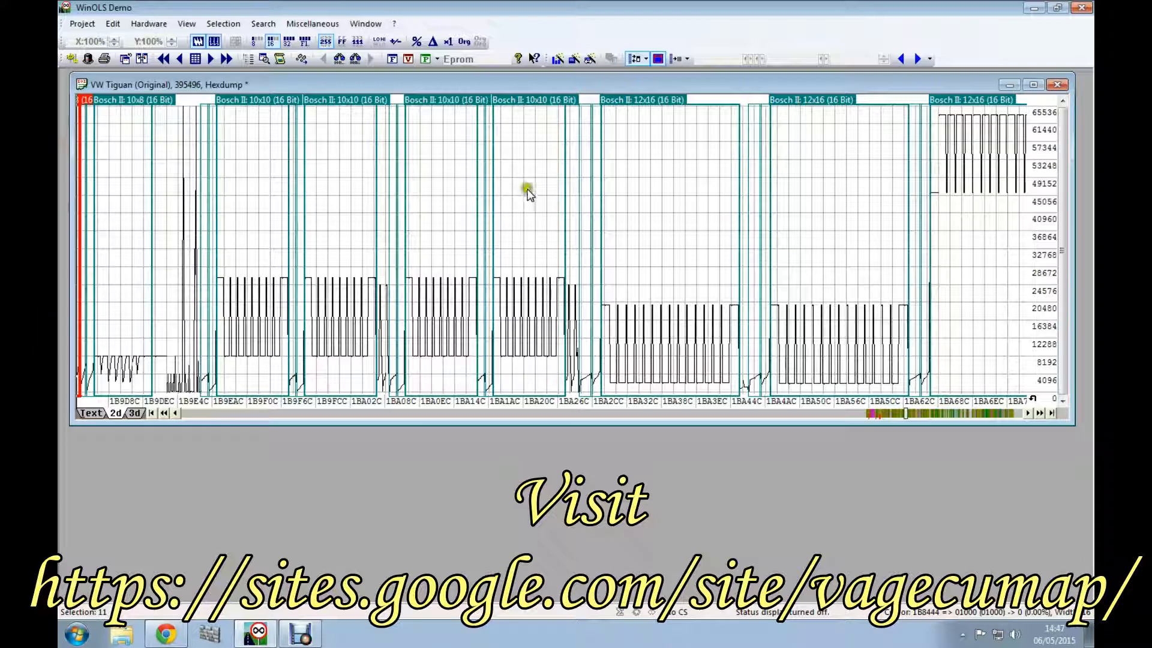
{"action": "left_click", "coordinate": [532, 196]}
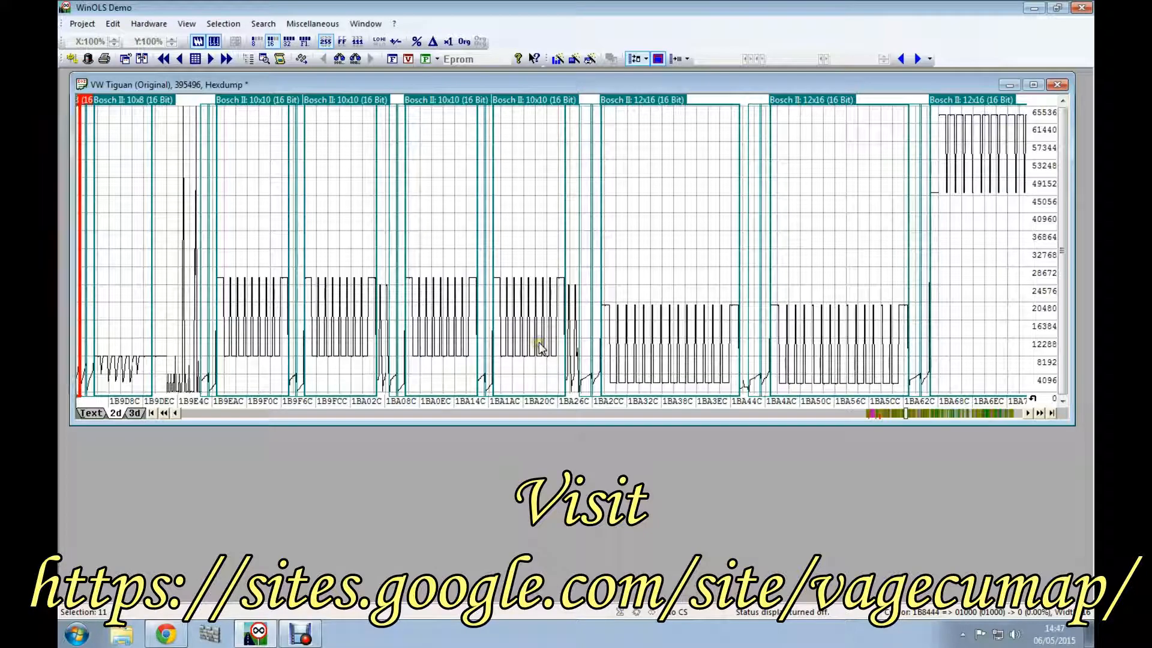
Step: Compare the two adjoining highlighted maps between about 1BC9CC and 1BCE4C by selecting them alternately
{"action": "left_click", "coordinate": [974, 412]}
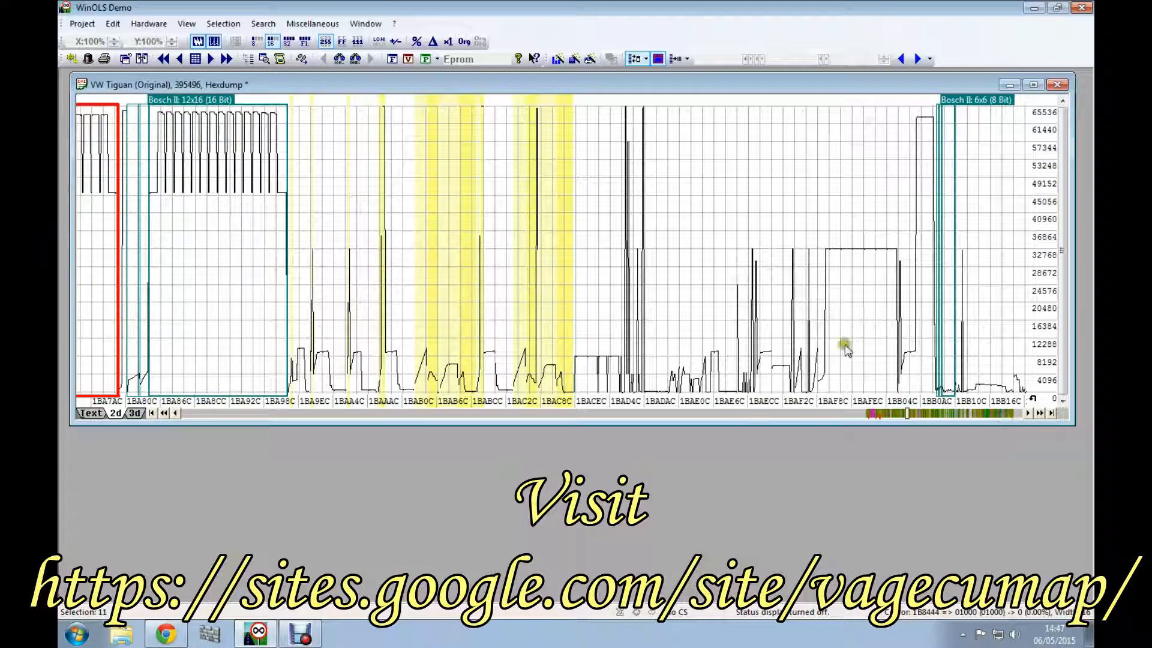
{"action": "left_click", "coordinate": [957, 414]}
{"action": "left_click", "coordinate": [956, 417]}
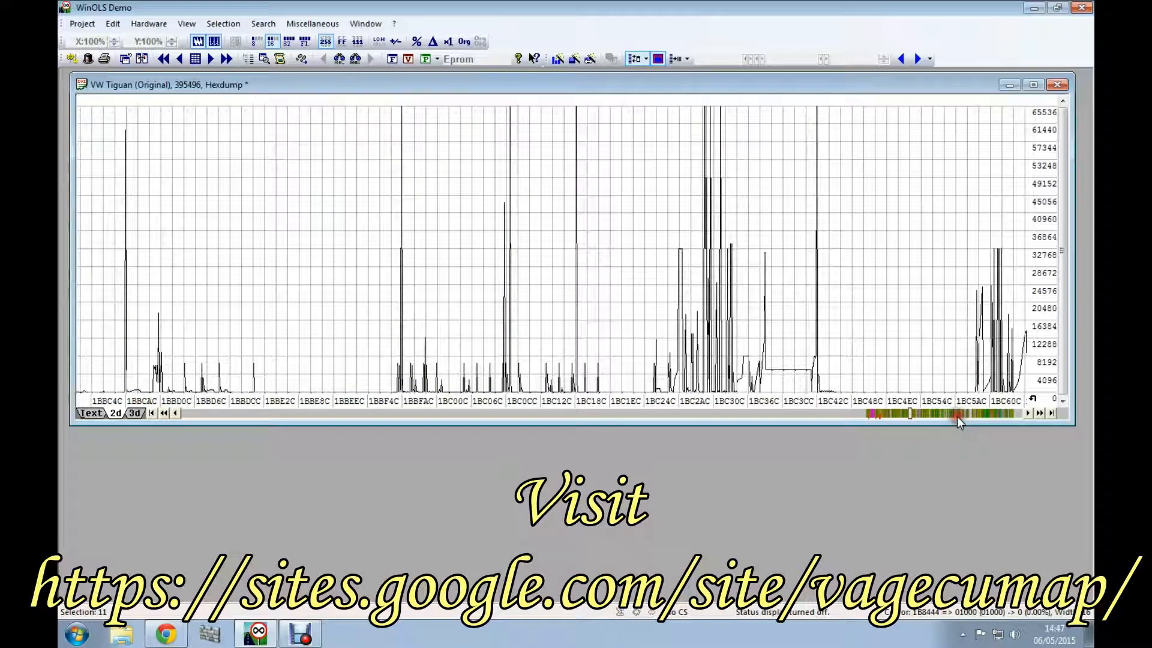
{"action": "left_click", "coordinate": [956, 417]}
{"action": "left_click", "coordinate": [525, 267]}
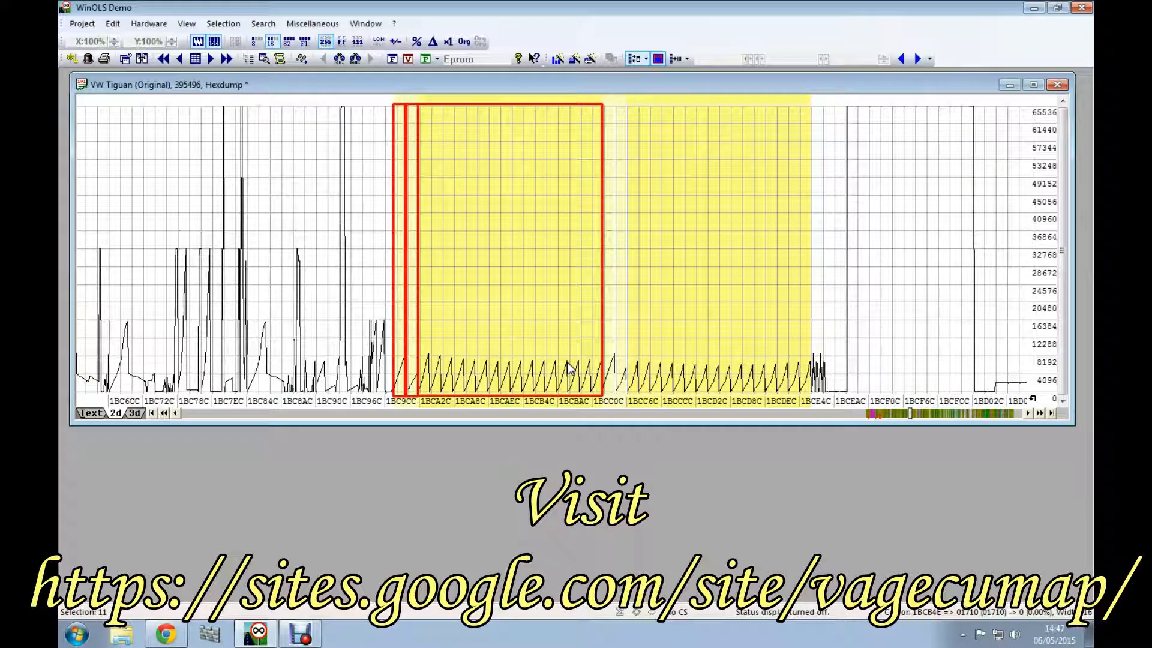
{"action": "left_click", "coordinate": [682, 255]}
{"action": "left_click", "coordinate": [506, 275]}
{"action": "left_click", "coordinate": [674, 283]}
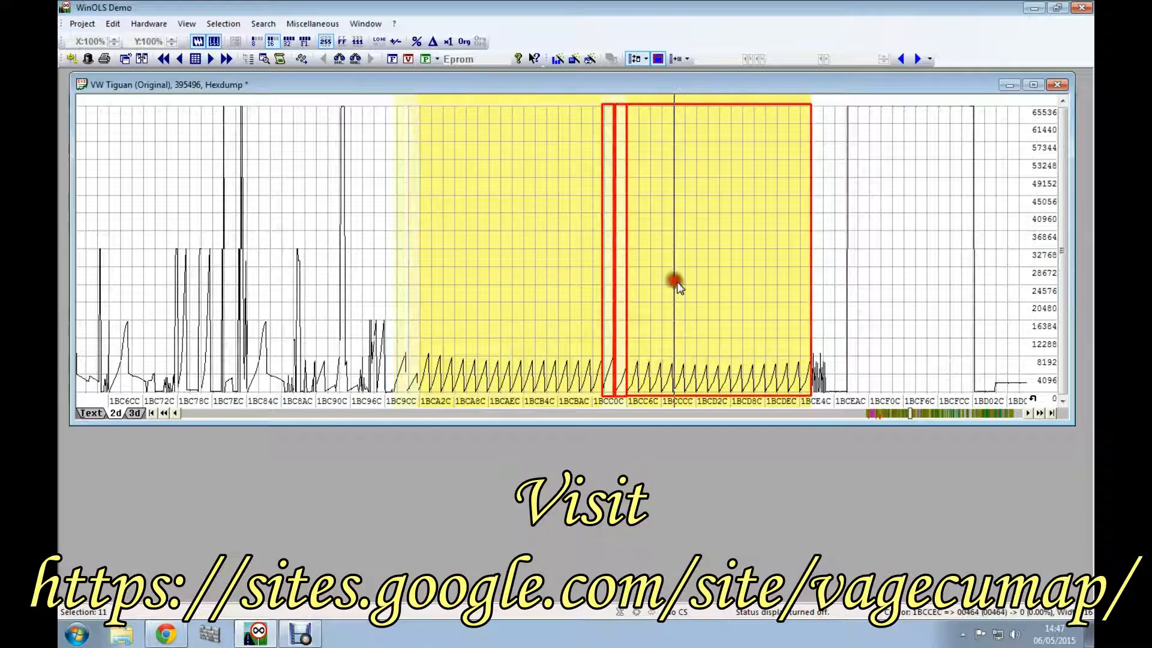
Step: Inspect the highlighted map with the arched curve between about 1C164C and 1C176C
{"action": "left_click", "coordinate": [971, 416]}
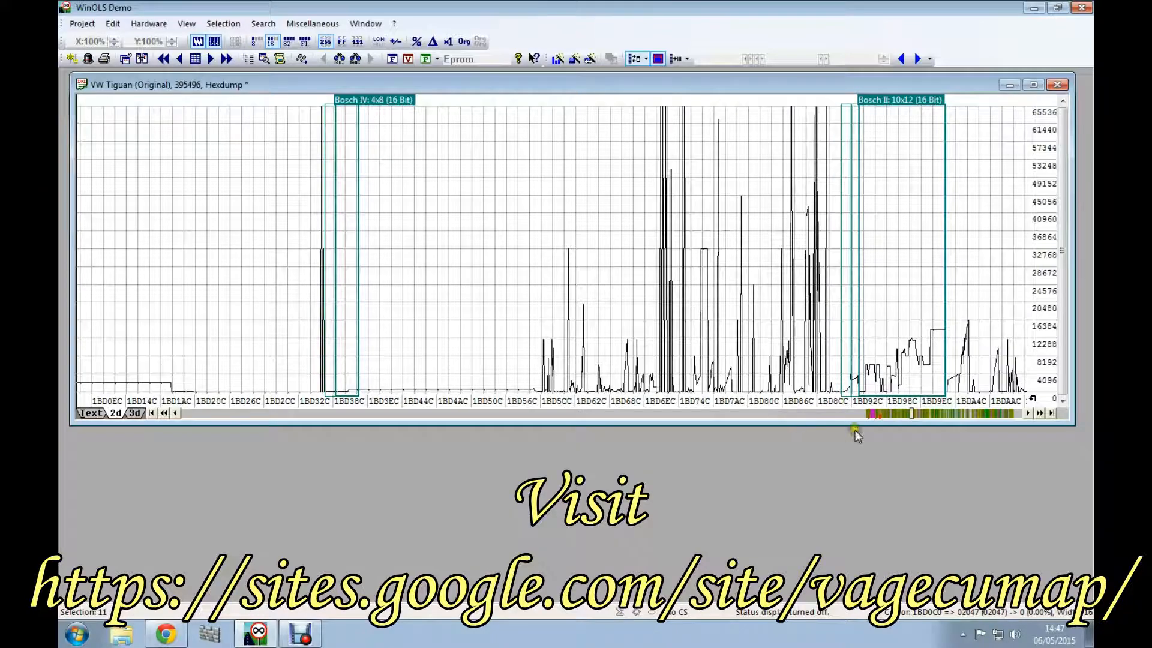
{"action": "left_click", "coordinate": [956, 414]}
{"action": "left_click", "coordinate": [955, 413]}
{"action": "left_click", "coordinate": [955, 413]}
{"action": "left_click", "coordinate": [955, 413]}
{"action": "left_click", "coordinate": [955, 413]}
{"action": "left_click", "coordinate": [956, 413]}
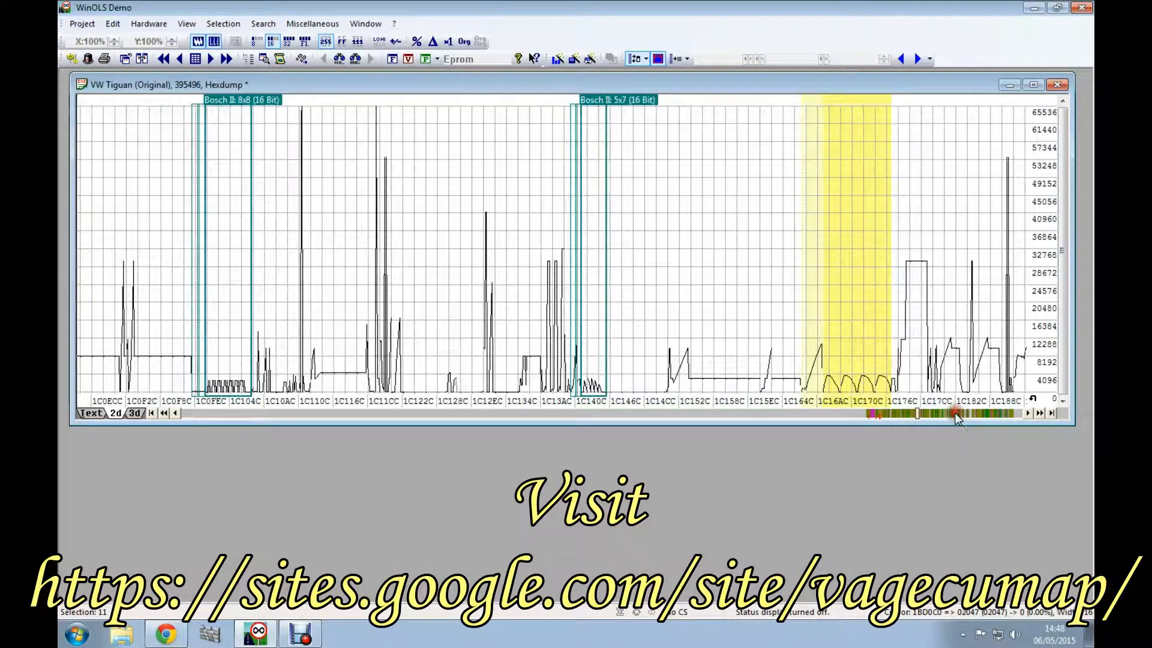
{"action": "left_click", "coordinate": [854, 281]}
{"action": "scroll", "coordinate": [853, 281], "scroll_direction": "down", "scroll_amount": 11}
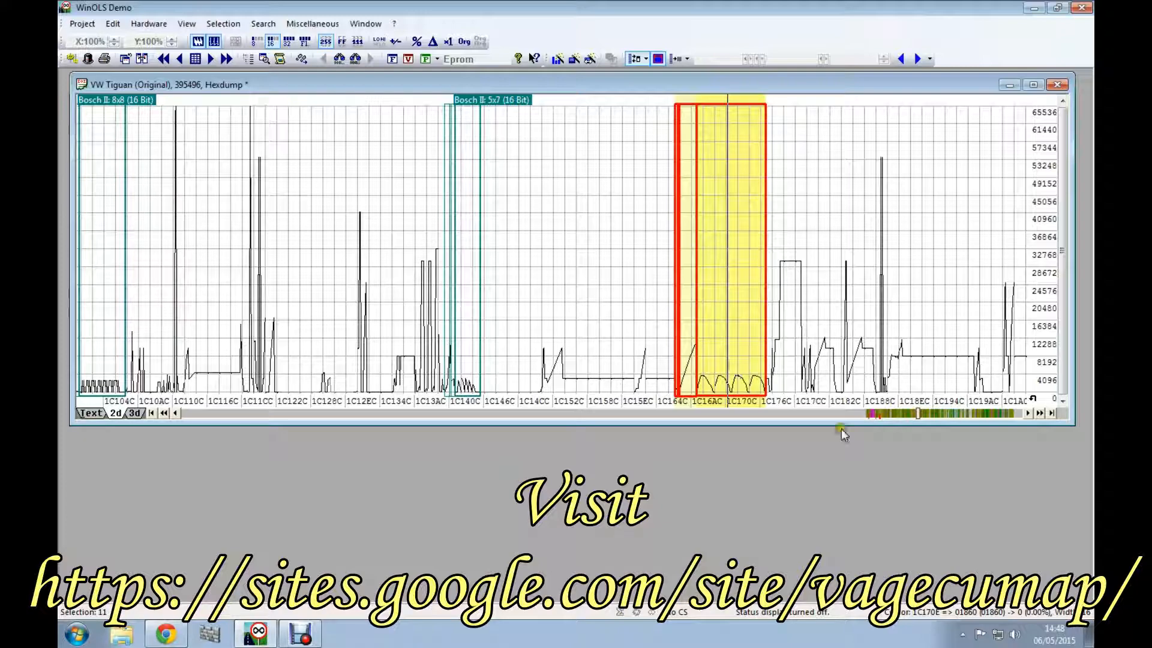
Step: Inspect the unbroken row of highlighted maps between about 1CB54C and 1CBEAC by selecting several of them in turn
{"action": "left_click", "coordinate": [953, 413]}
{"action": "left_click", "coordinate": [952, 413]}
{"action": "left_click", "coordinate": [953, 413]}
{"action": "left_click", "coordinate": [953, 413]}
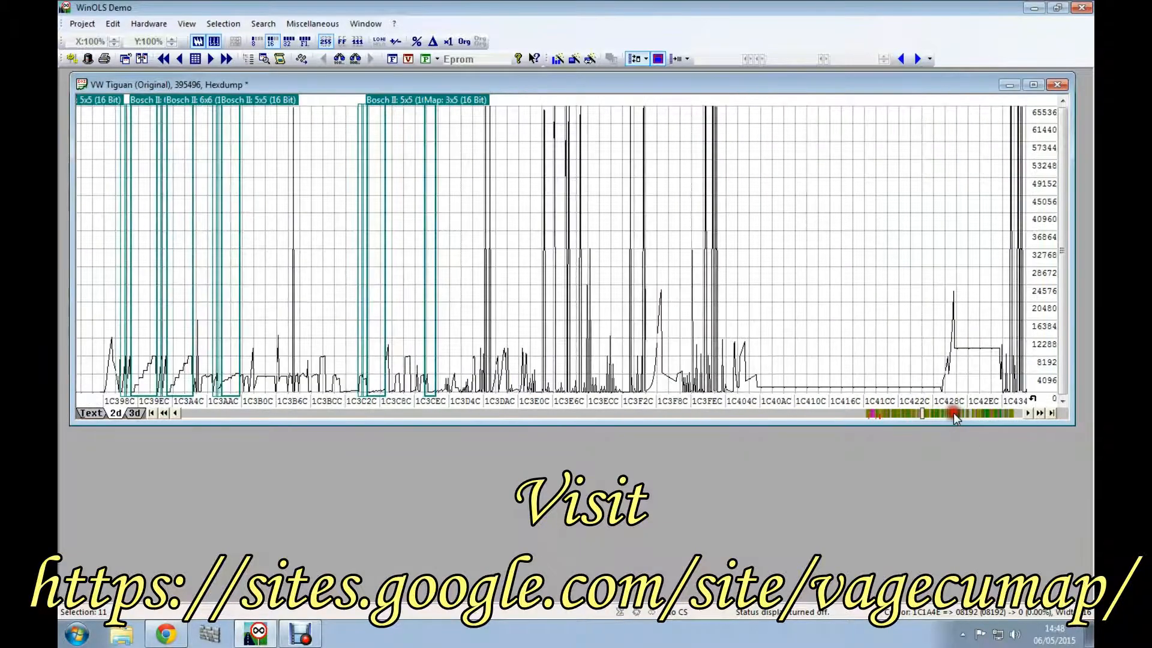
{"action": "left_click", "coordinate": [953, 412]}
{"action": "left_click", "coordinate": [953, 413]}
{"action": "left_click", "coordinate": [953, 412]}
{"action": "left_click", "coordinate": [953, 412]}
{"action": "left_click", "coordinate": [953, 412]}
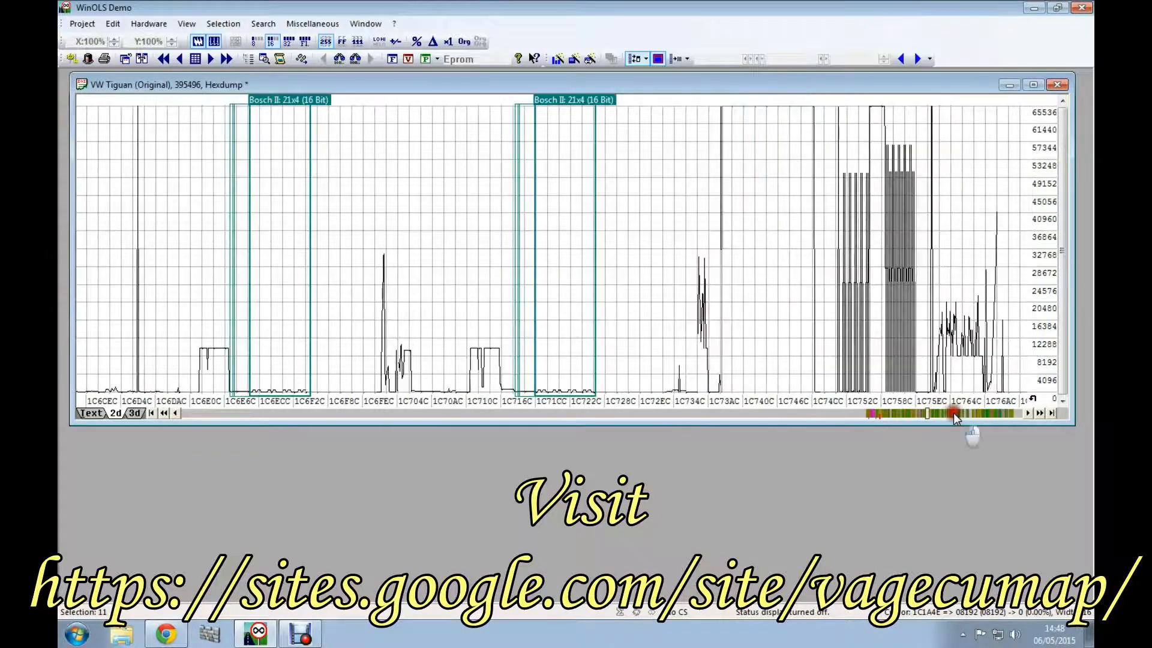
{"action": "left_click", "coordinate": [953, 413]}
{"action": "left_click", "coordinate": [953, 413]}
{"action": "left_click", "coordinate": [953, 413]}
{"action": "left_click", "coordinate": [953, 413]}
{"action": "left_click", "coordinate": [953, 413]}
{"action": "left_click", "coordinate": [953, 412]}
{"action": "left_click", "coordinate": [953, 413]}
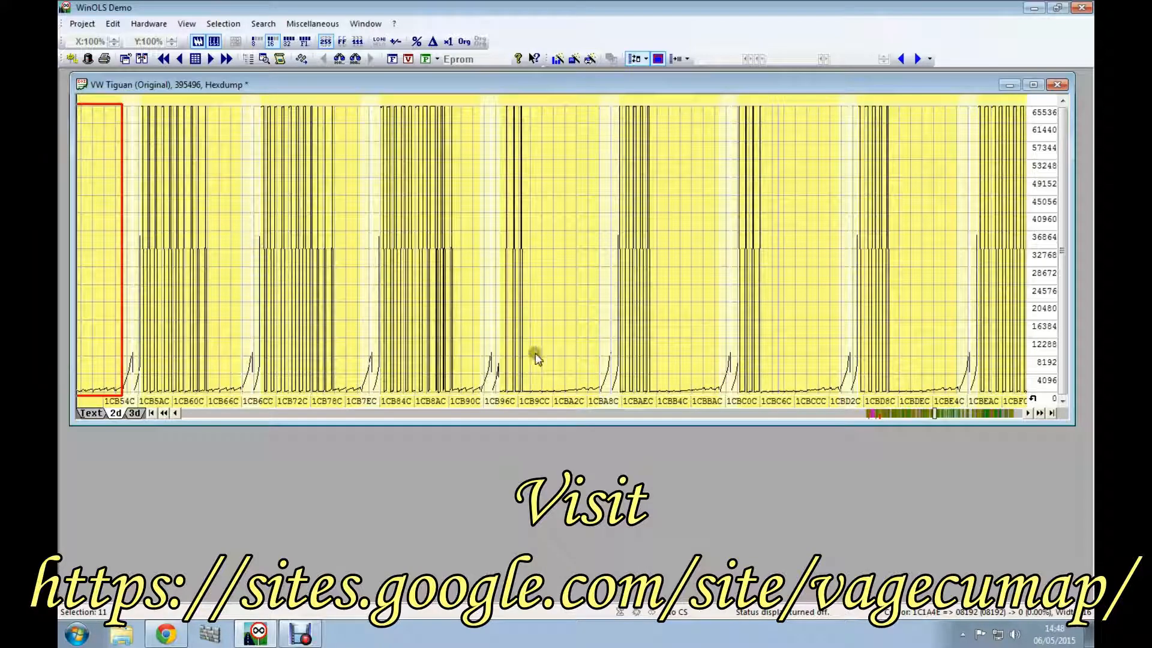
{"action": "left_click", "coordinate": [427, 307]}
{"action": "left_click", "coordinate": [543, 307]}
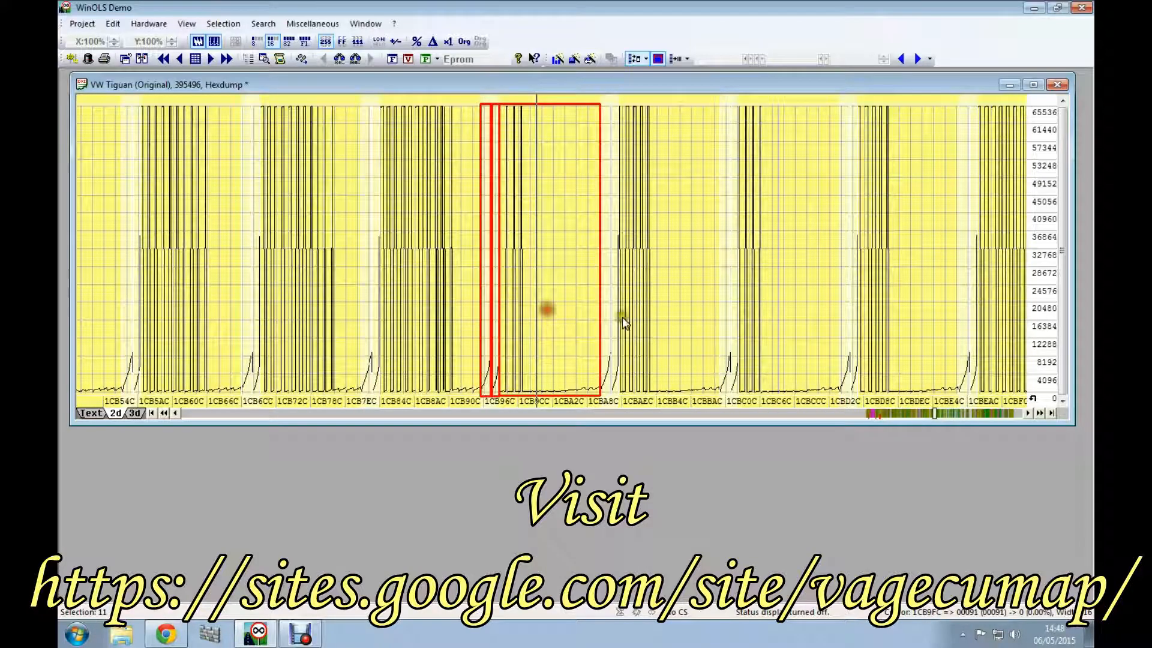
{"action": "left_click", "coordinate": [687, 318]}
{"action": "left_click", "coordinate": [773, 322]}
{"action": "left_click", "coordinate": [908, 328]}
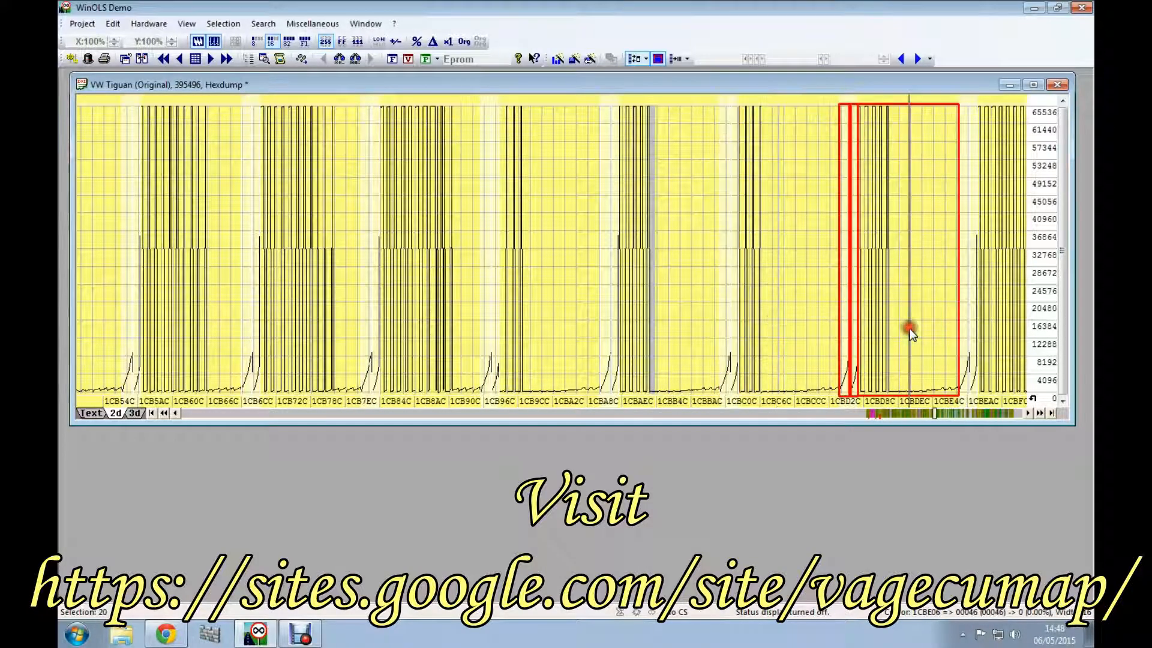
Step: Survey the hexdump from about 1CC9EC to 1D25CC, checking the highlighted maps and the Bosch II 8x8 and 12x16 (16 Bit) maps
{"action": "left_click", "coordinate": [955, 413]}
{"action": "left_click", "coordinate": [962, 412]}
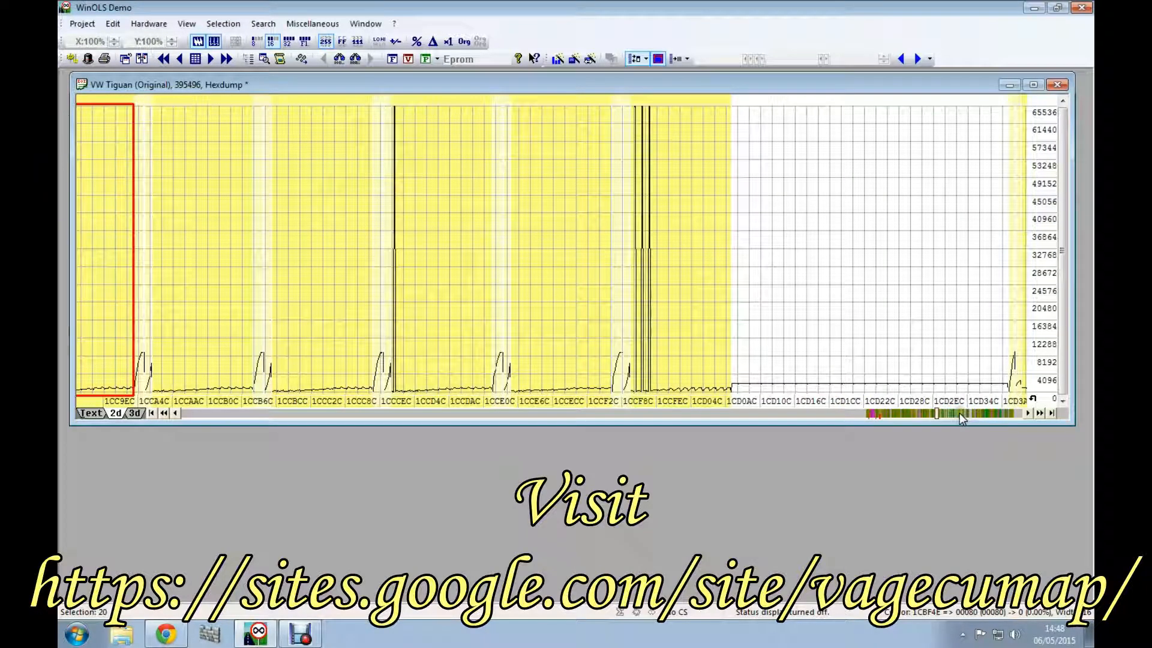
{"action": "left_click", "coordinate": [960, 413]}
{"action": "left_click", "coordinate": [959, 413]}
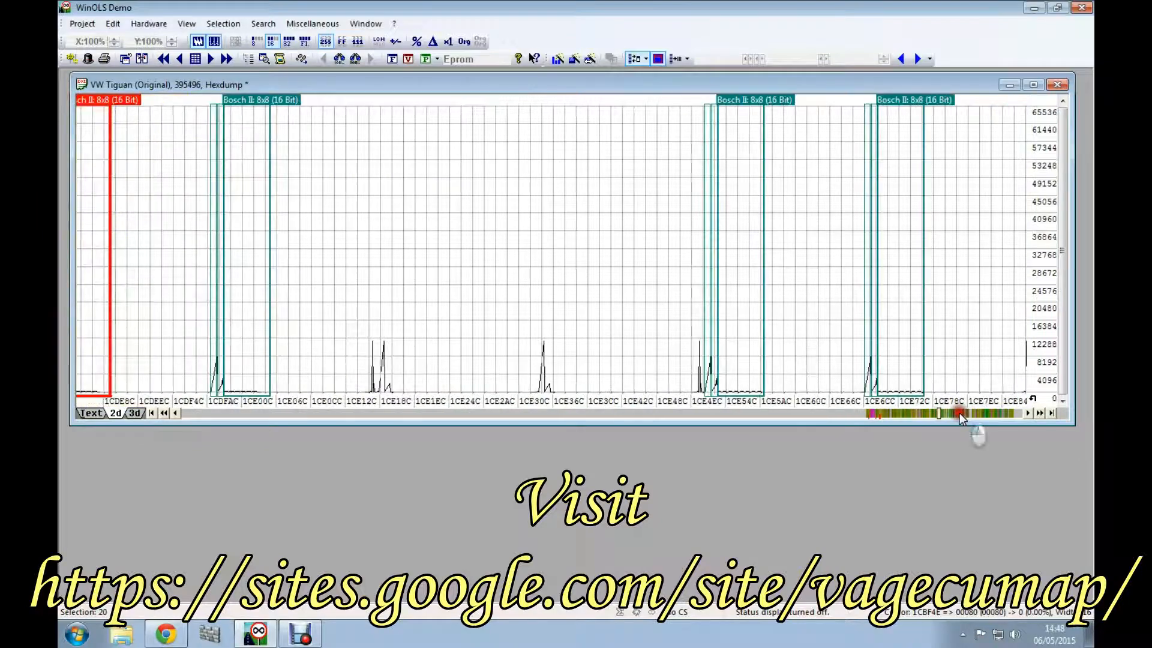
{"action": "left_click", "coordinate": [959, 413]}
{"action": "left_click", "coordinate": [960, 413]}
{"action": "left_click", "coordinate": [959, 413]}
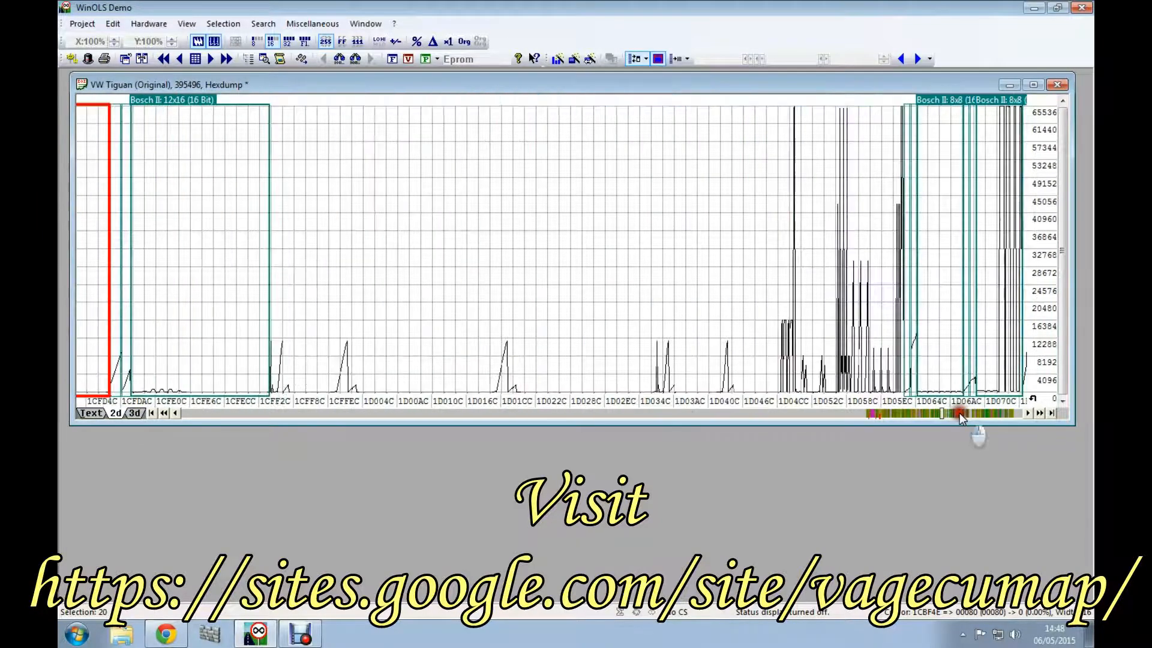
{"action": "left_click", "coordinate": [960, 413]}
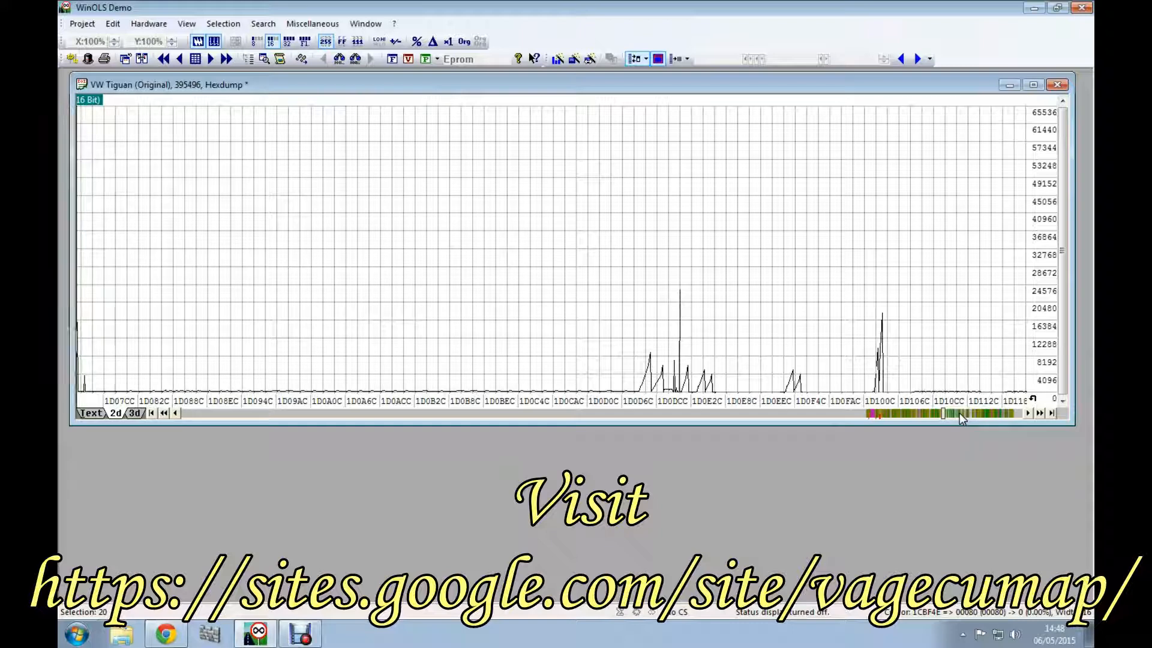
{"action": "left_click", "coordinate": [959, 413]}
{"action": "left_click", "coordinate": [959, 413]}
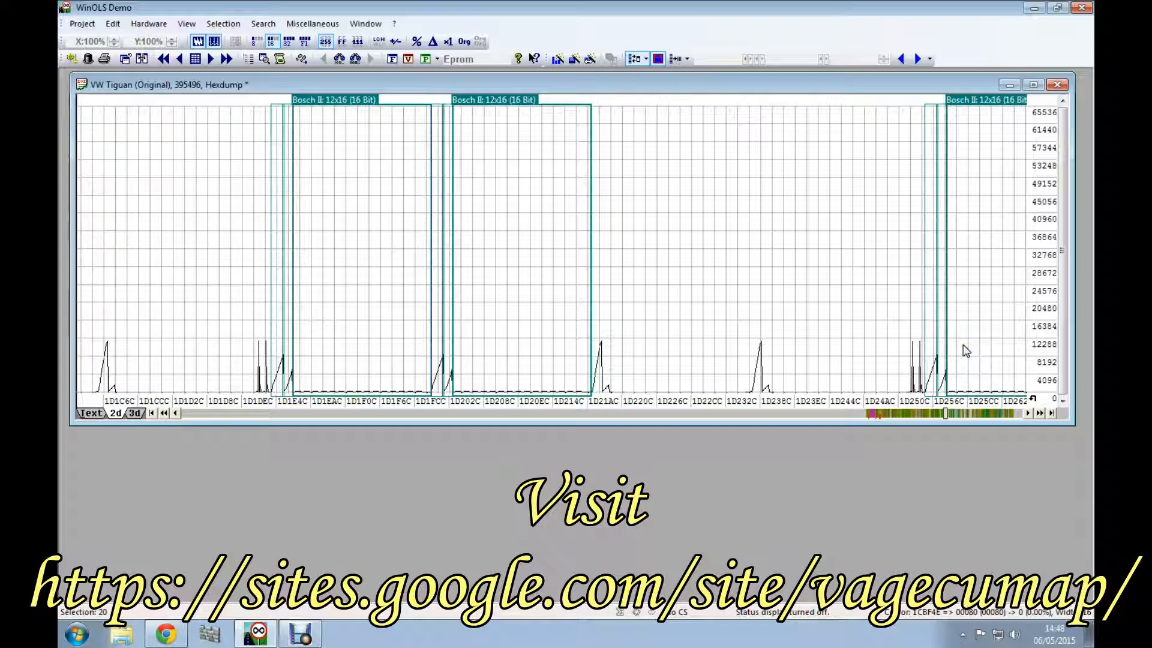
{"action": "left_click", "coordinate": [985, 389]}
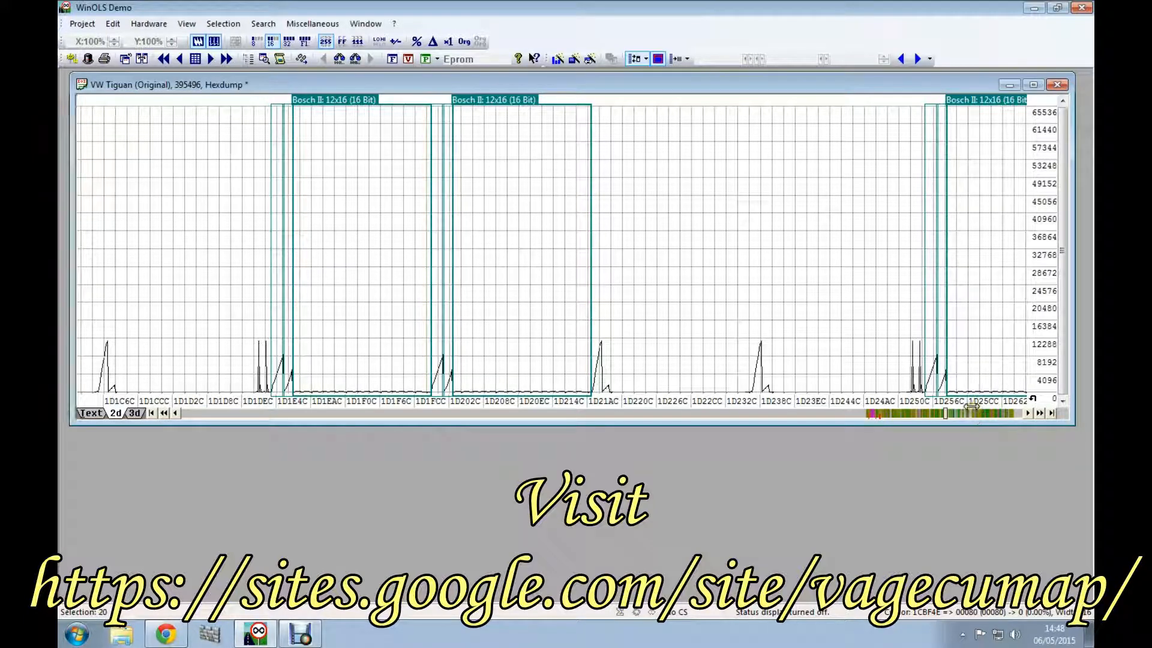
Step: Inspect the highlighted maps between about 1DF22C and 1DF4CC and the wide one with shrinking peaks between about 1E216C and 1E240C
{"action": "left_click", "coordinate": [972, 415]}
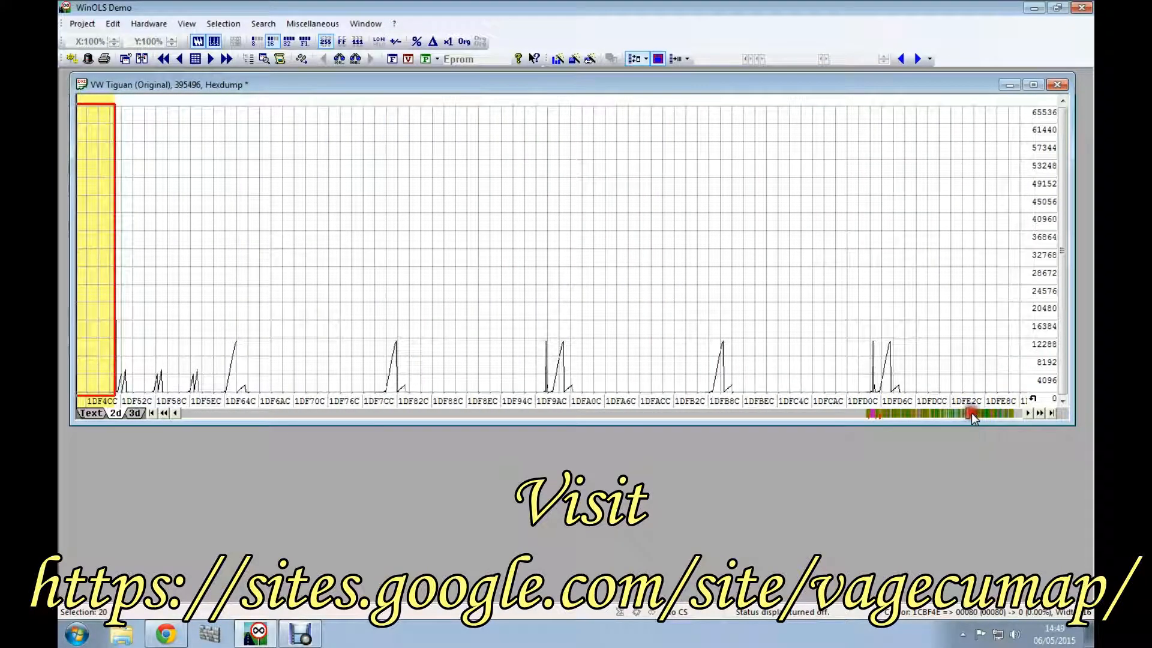
{"action": "left_click", "coordinate": [885, 414]}
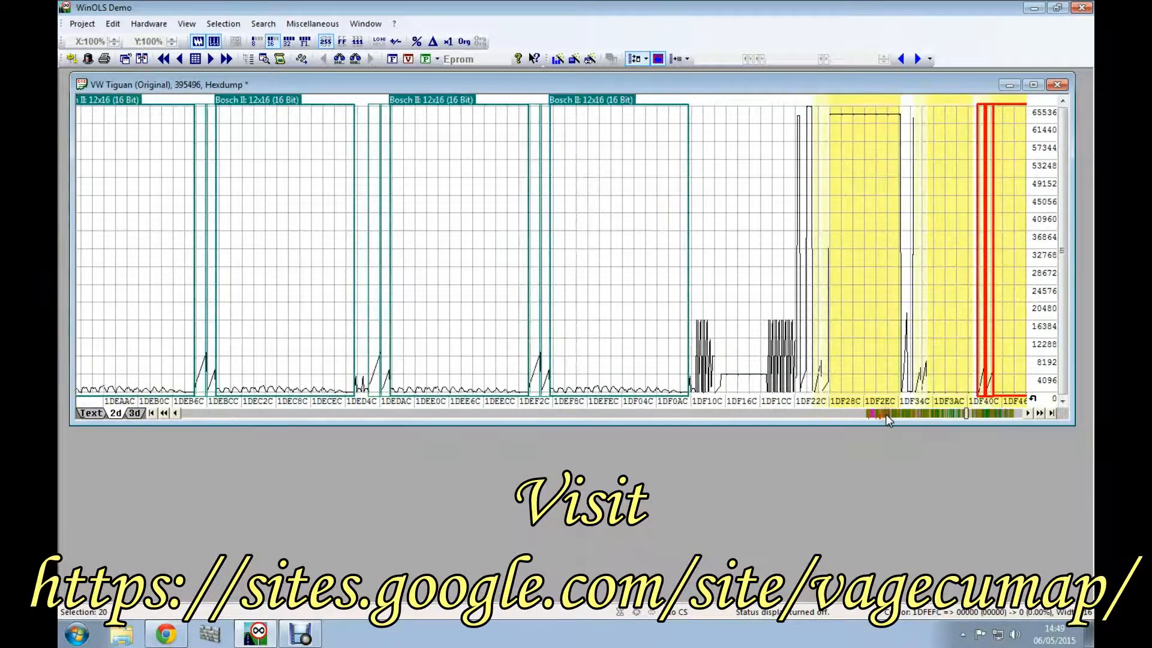
{"action": "left_click", "coordinate": [990, 413]}
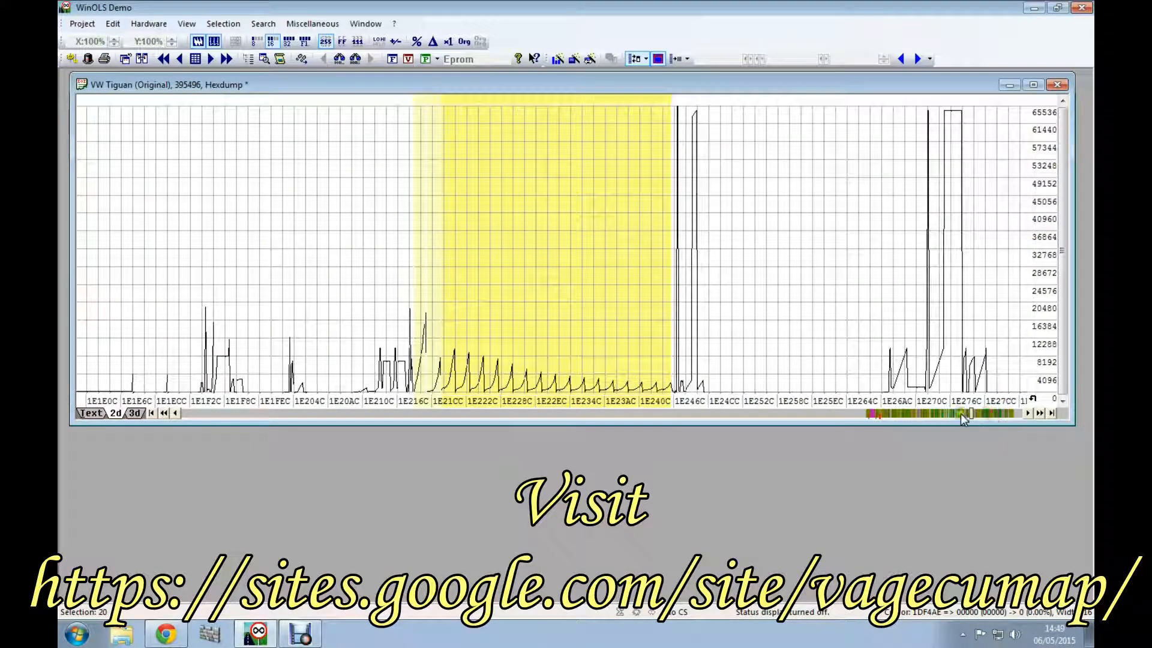
{"action": "left_click", "coordinate": [520, 219]}
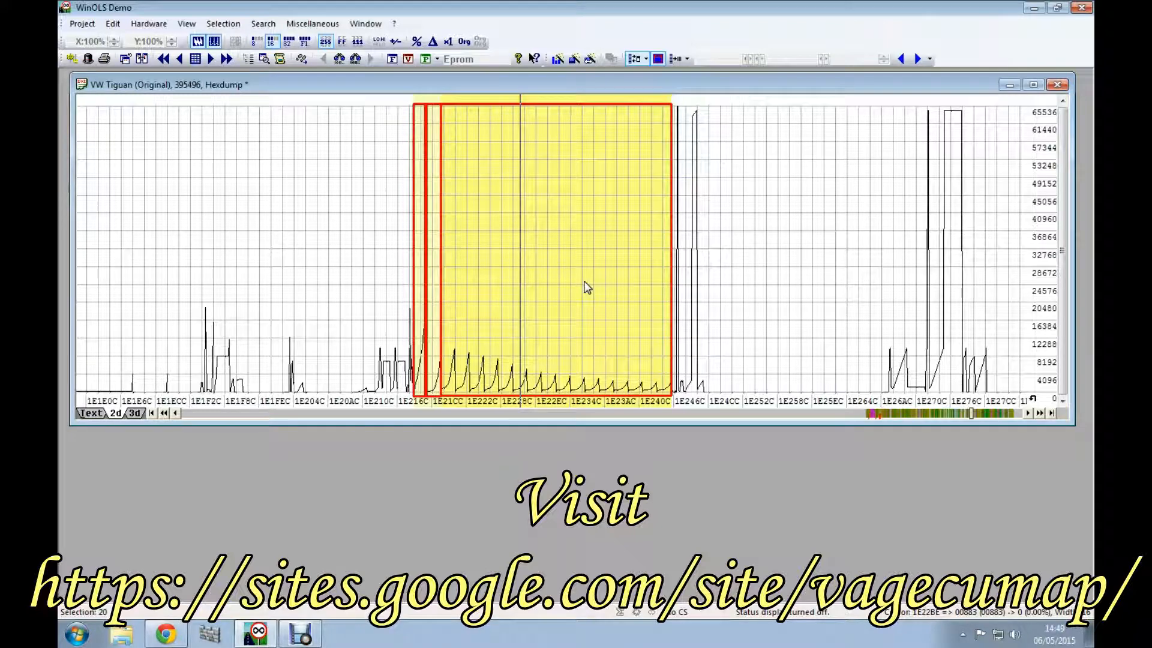
{"action": "left_click", "coordinate": [563, 275]}
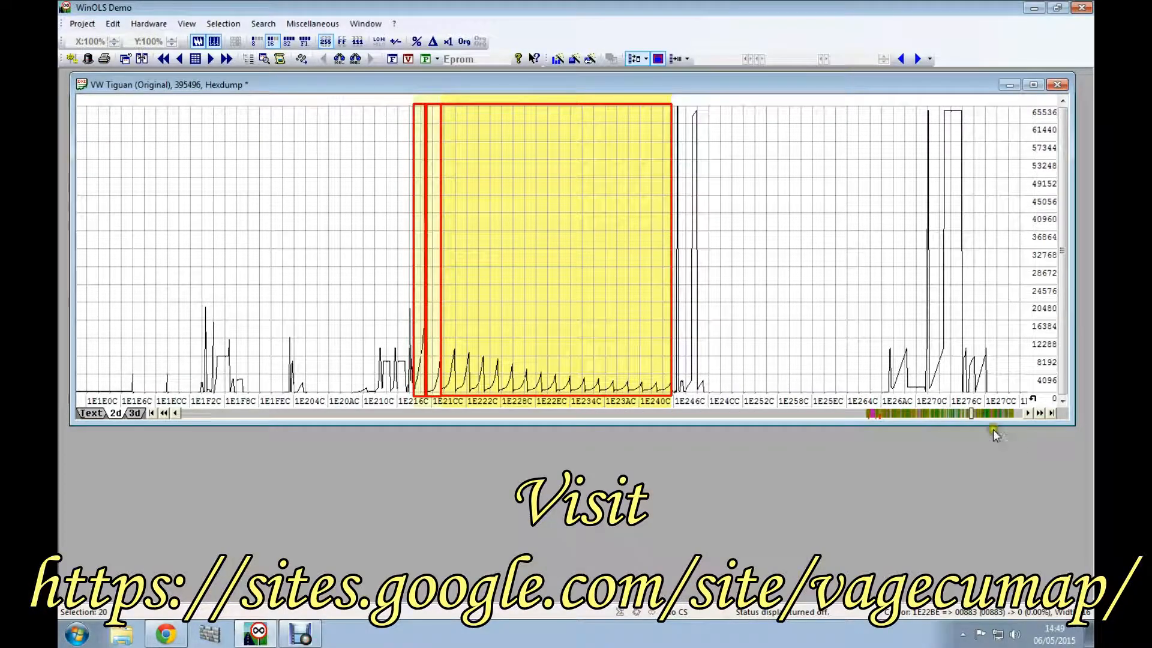
Step: Compare the two separate highlighted maps with declining curves starting near 1E4B6C and 1E4FEC by selecting each
{"action": "left_click", "coordinate": [997, 414]}
{"action": "left_click", "coordinate": [999, 415]}
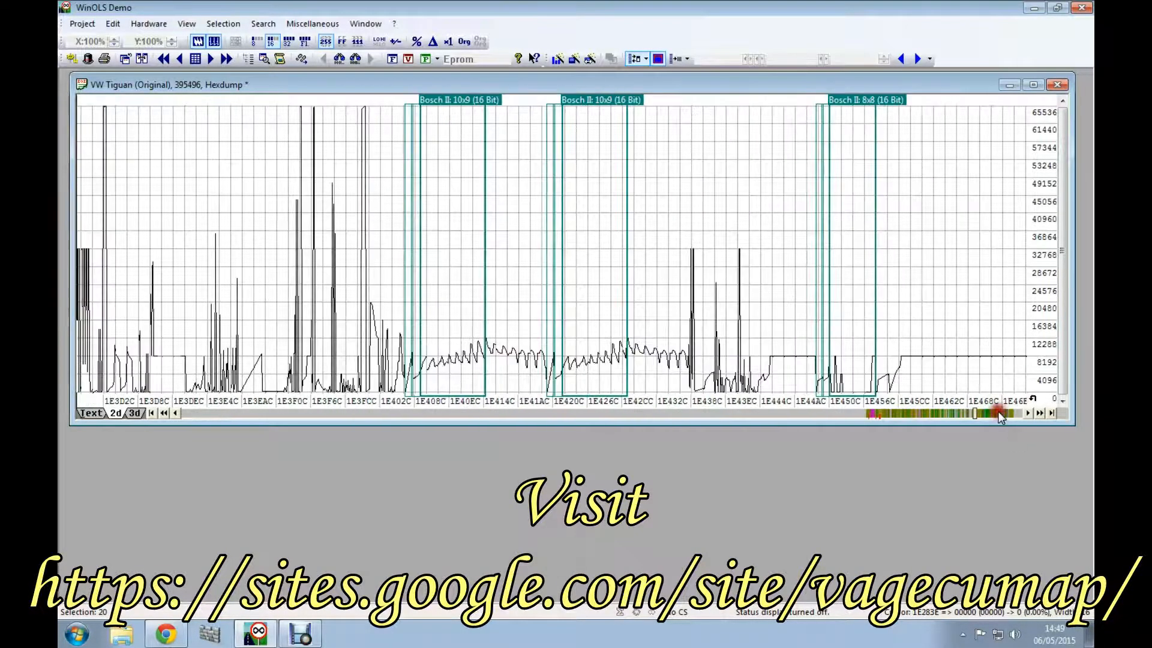
{"action": "left_click", "coordinate": [1000, 416]}
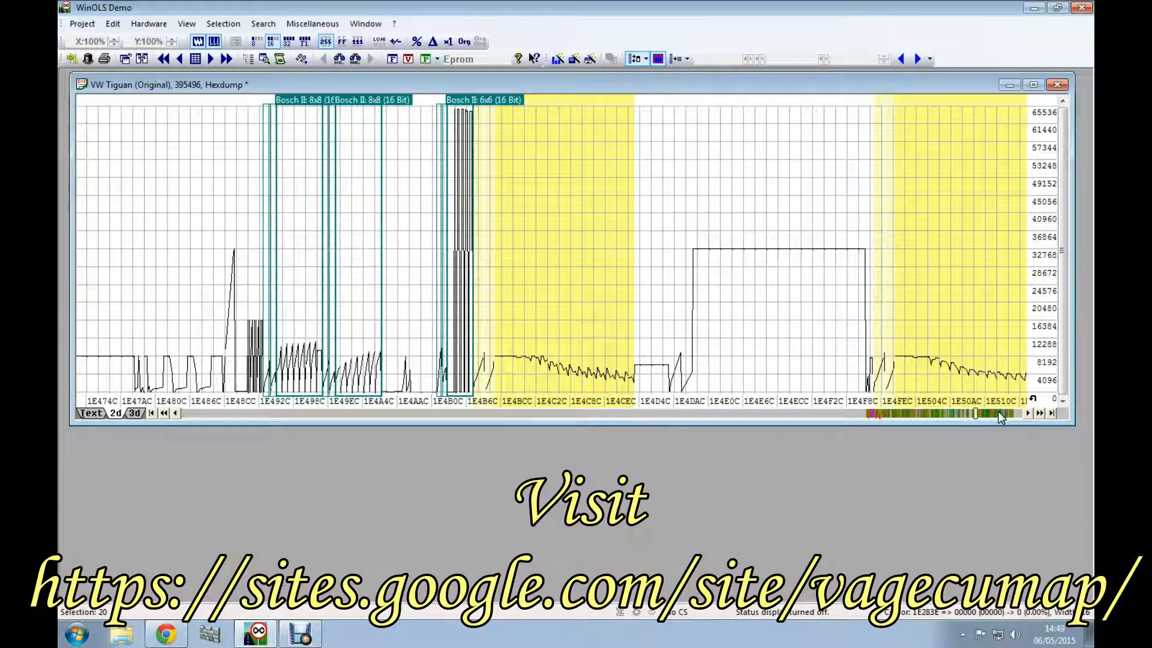
{"action": "left_click", "coordinate": [519, 273]}
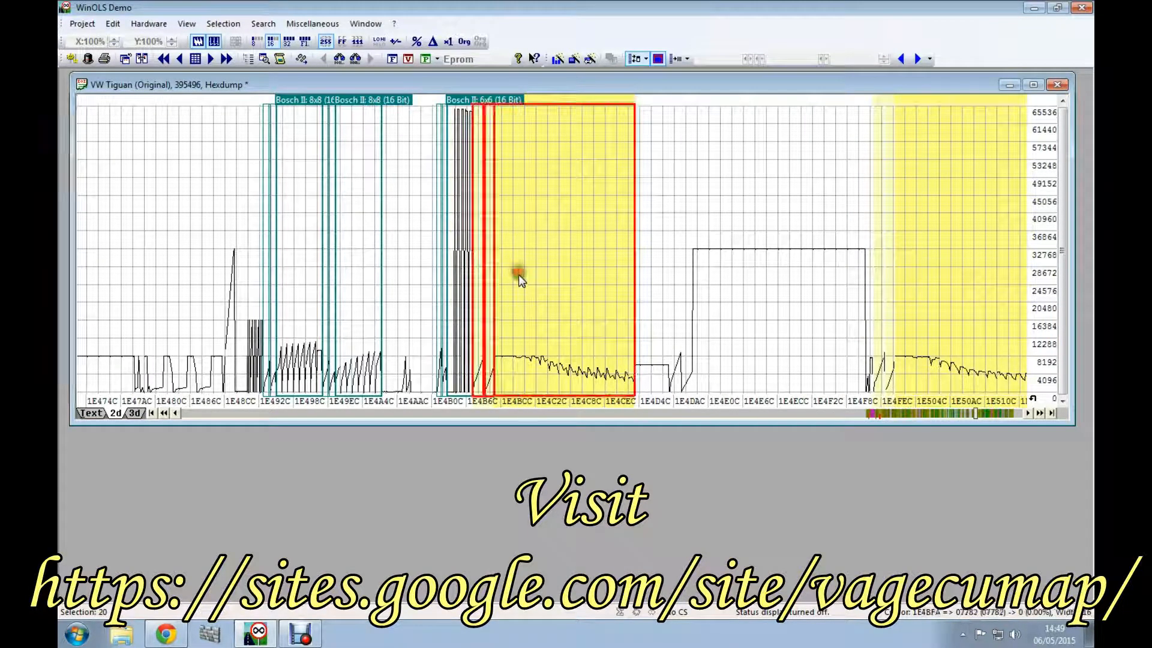
{"action": "left_click", "coordinate": [960, 266]}
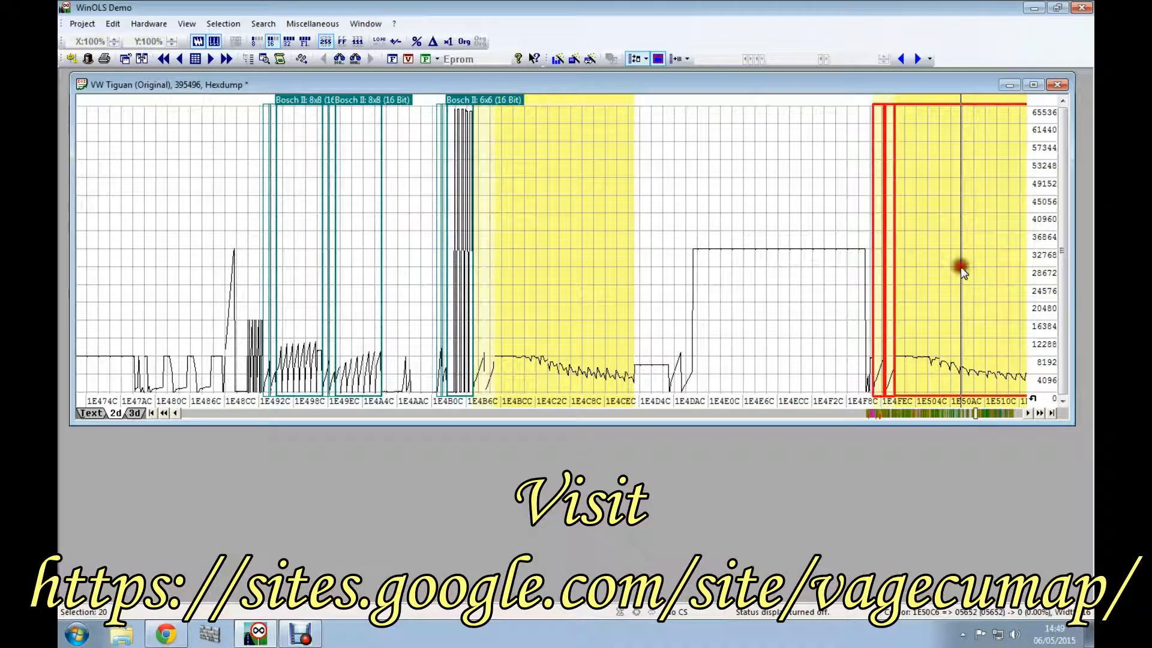
Step: Inspect the three adjoining highlighted maps between about 1E540C and 1E59AC and the similar single one between about 1E5D6C and 1E5F4C
{"action": "left_click", "coordinate": [1003, 414]}
{"action": "left_click", "coordinate": [461, 267]}
{"action": "left_click", "coordinate": [587, 279]}
{"action": "left_click", "coordinate": [760, 282]}
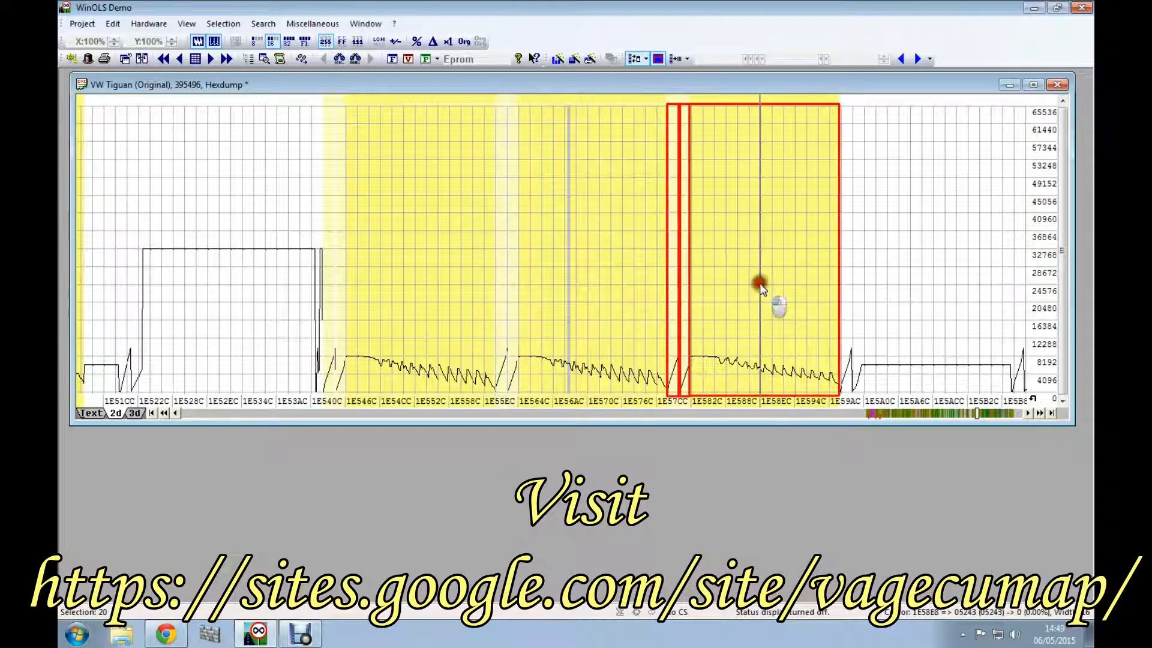
{"action": "left_click", "coordinate": [1000, 415]}
{"action": "left_click", "coordinate": [327, 232]}
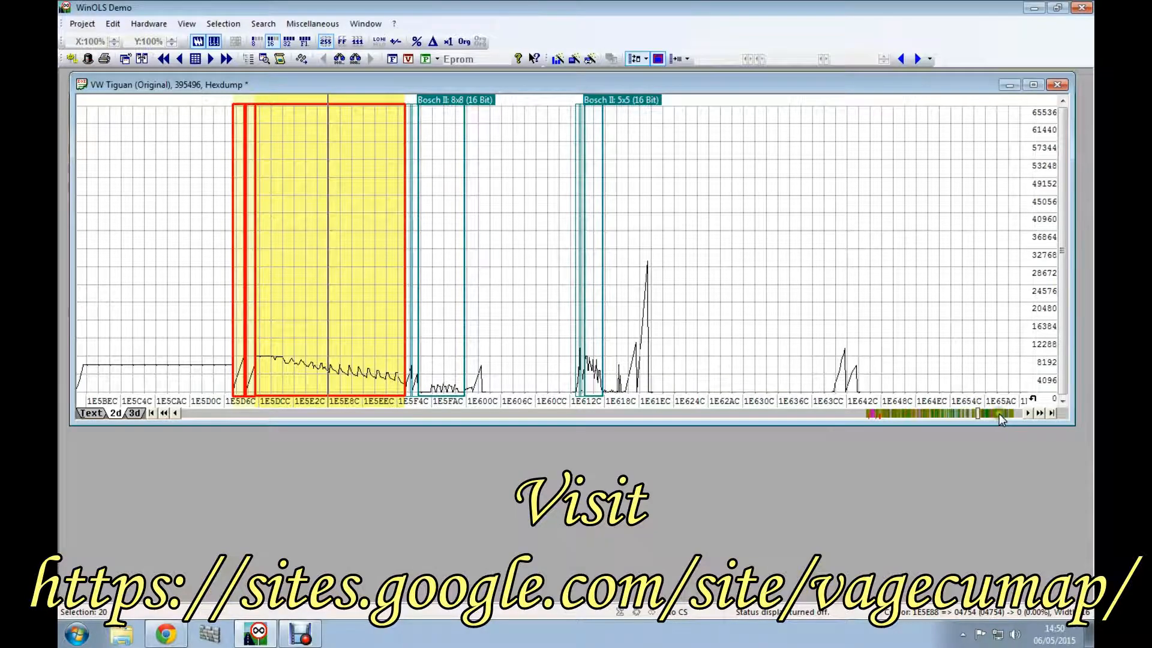
Step: Examine the highlighted map between about 1E762C and 1E780C and the adjoining highlighted maps from about 1E7ECC to 1E846C
{"action": "left_click", "coordinate": [999, 413]}
{"action": "left_click", "coordinate": [999, 413]}
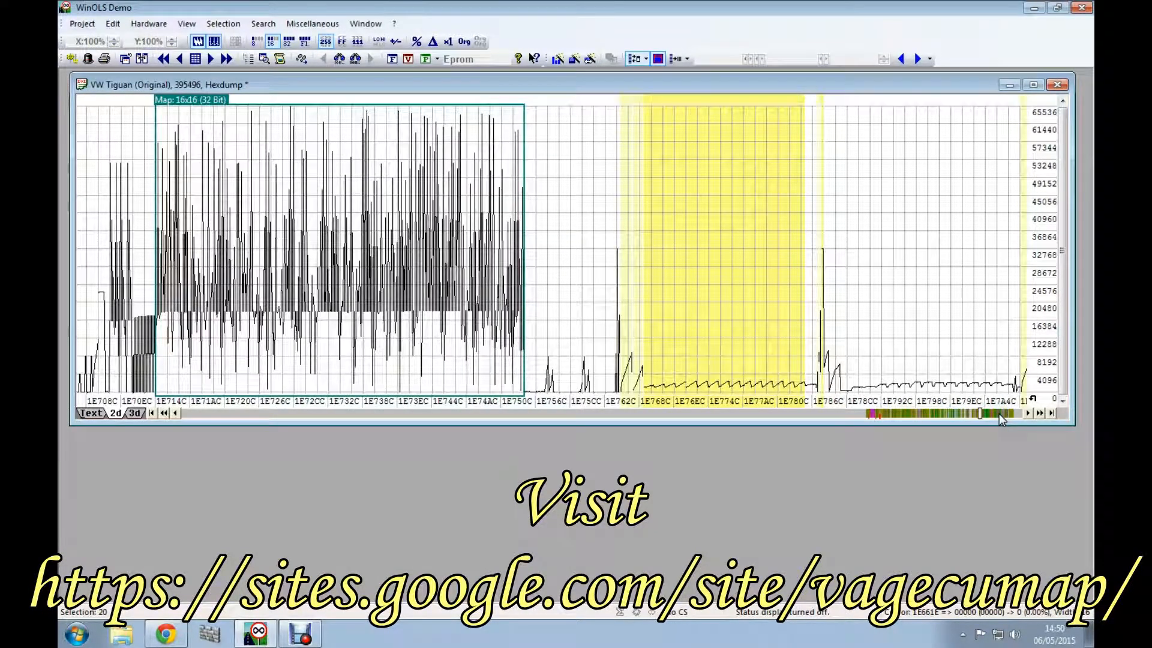
{"action": "left_click", "coordinate": [724, 305]}
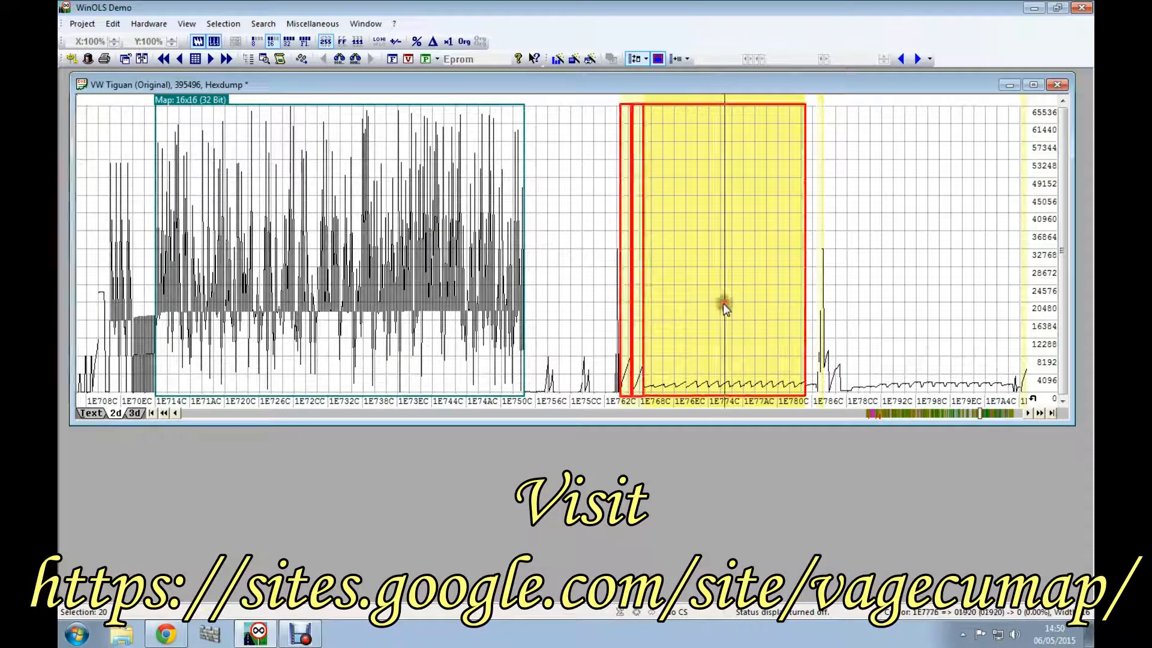
{"action": "left_click", "coordinate": [1027, 413]}
{"action": "left_click", "coordinate": [599, 272]}
{"action": "left_click", "coordinate": [805, 308]}
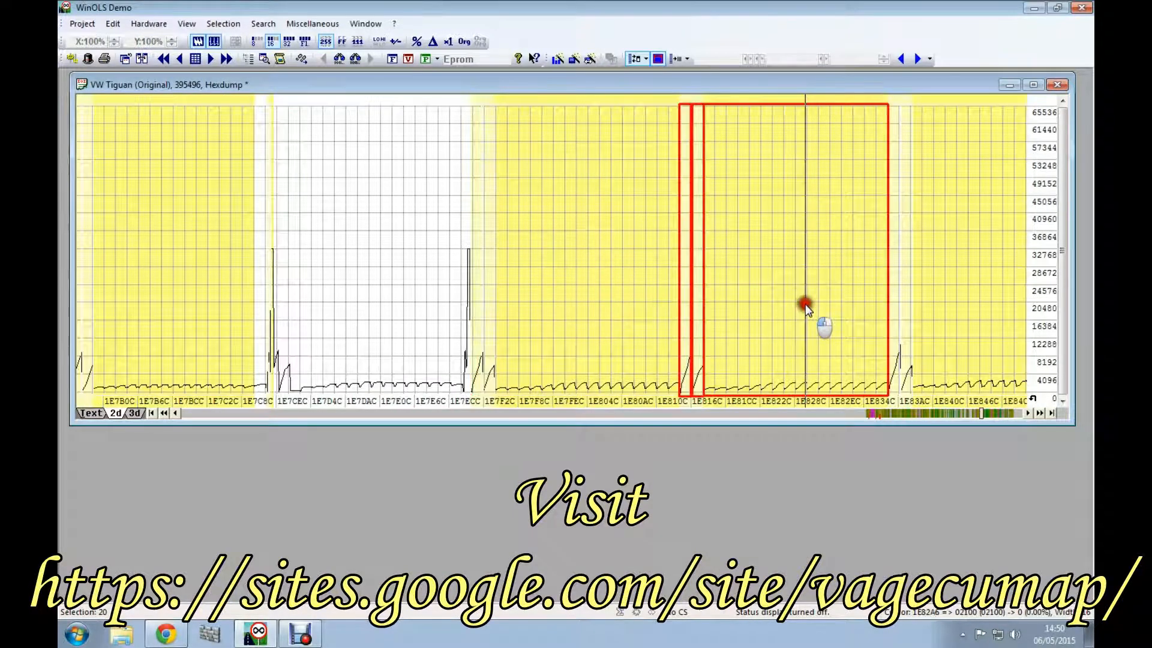
{"action": "left_click", "coordinate": [964, 311]}
Step: Inspect the next three adjoining highlighted maps between about 1E85EC and 1E8C4C by selecting each one
{"action": "left_click", "coordinate": [1001, 413]}
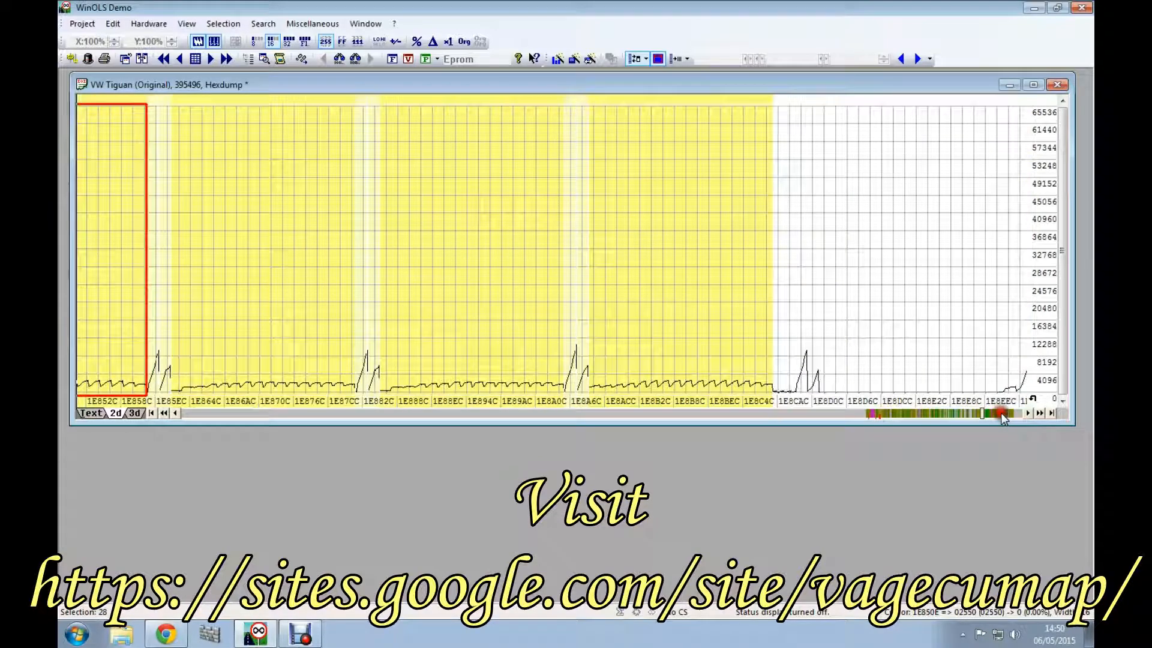
{"action": "left_click", "coordinate": [183, 311]}
{"action": "left_click", "coordinate": [438, 310]}
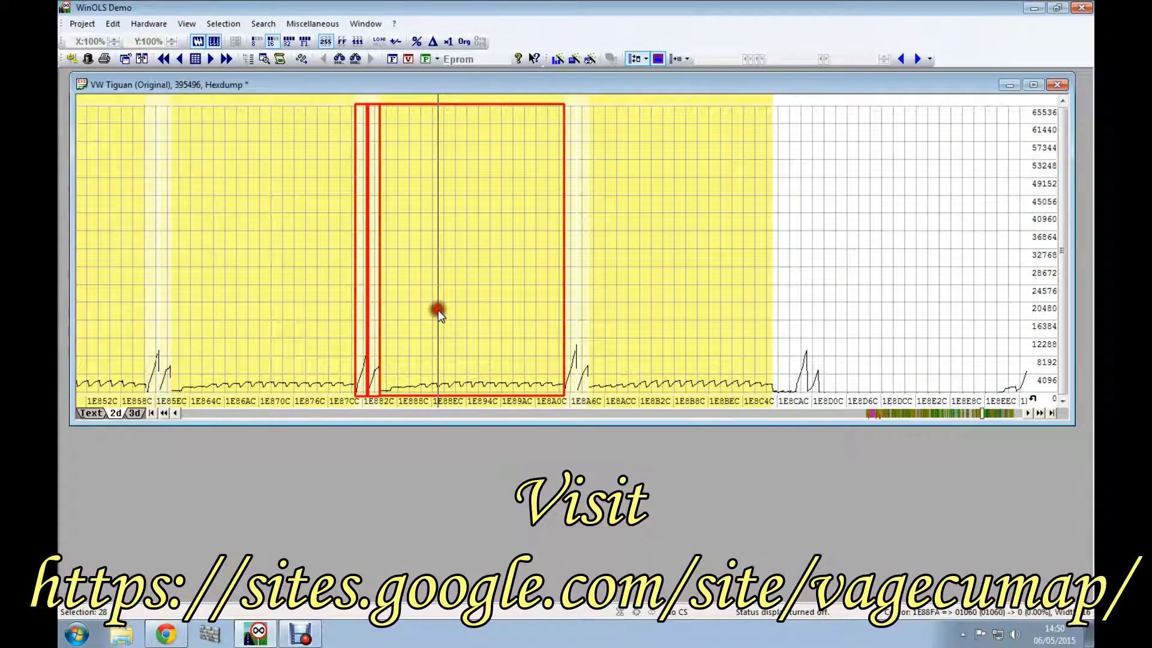
{"action": "left_click", "coordinate": [695, 312]}
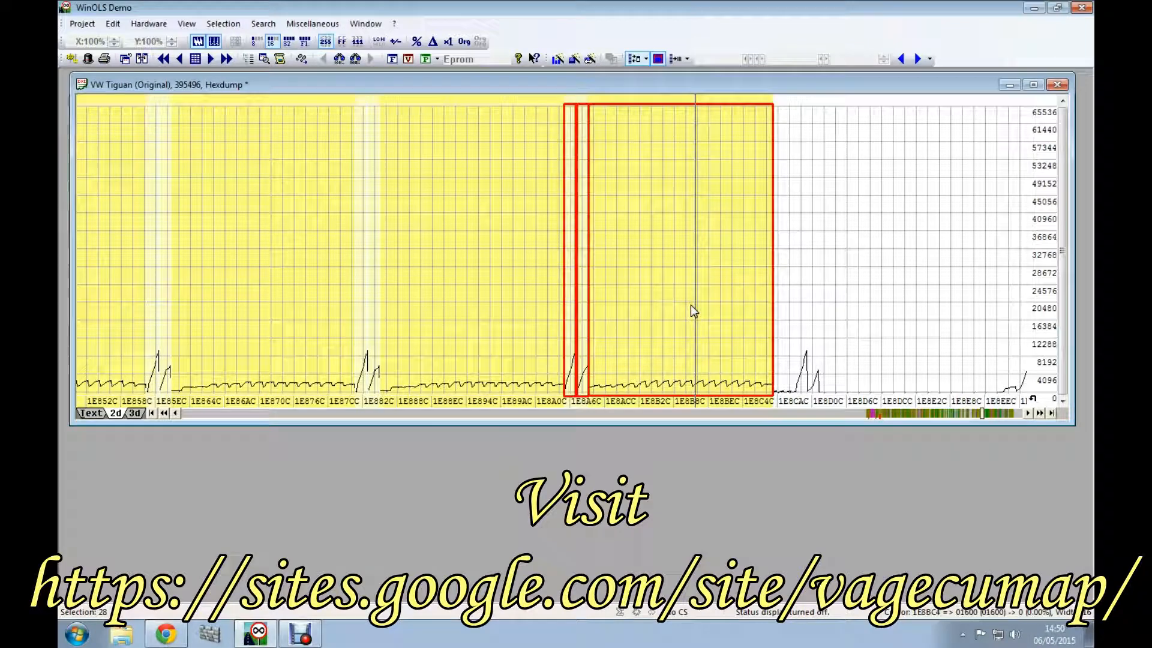
Step: Inspect the single highlighted map with the low rippled curve between about 1E912C and 1E936C
{"action": "left_click", "coordinate": [1010, 415]}
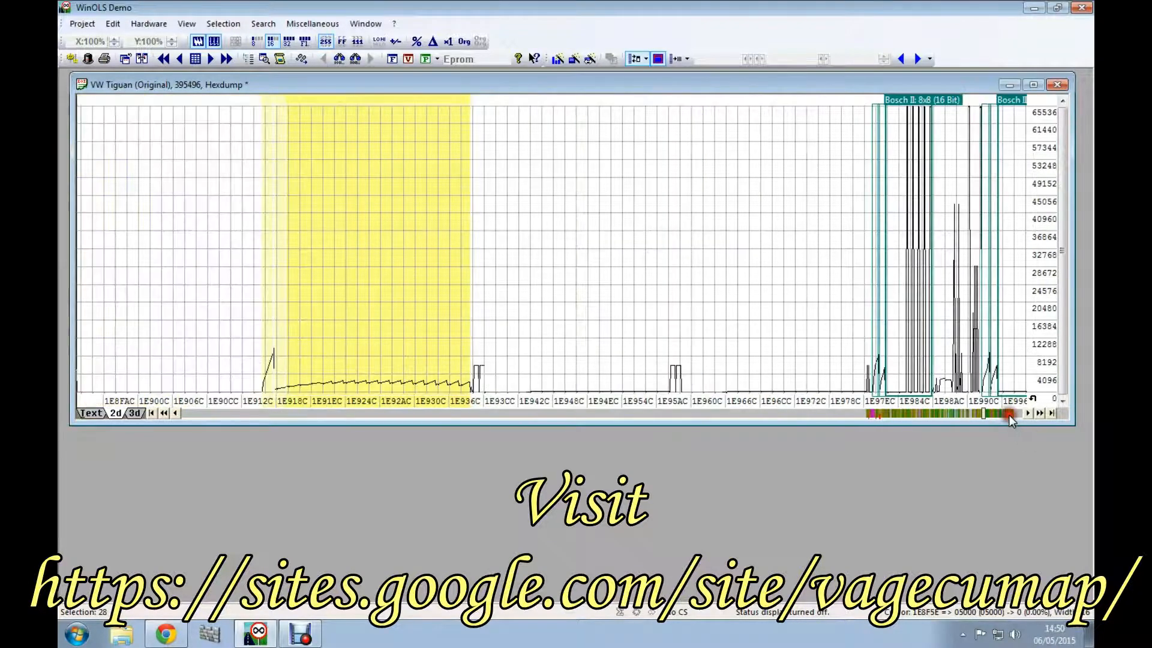
{"action": "left_click", "coordinate": [395, 252]}
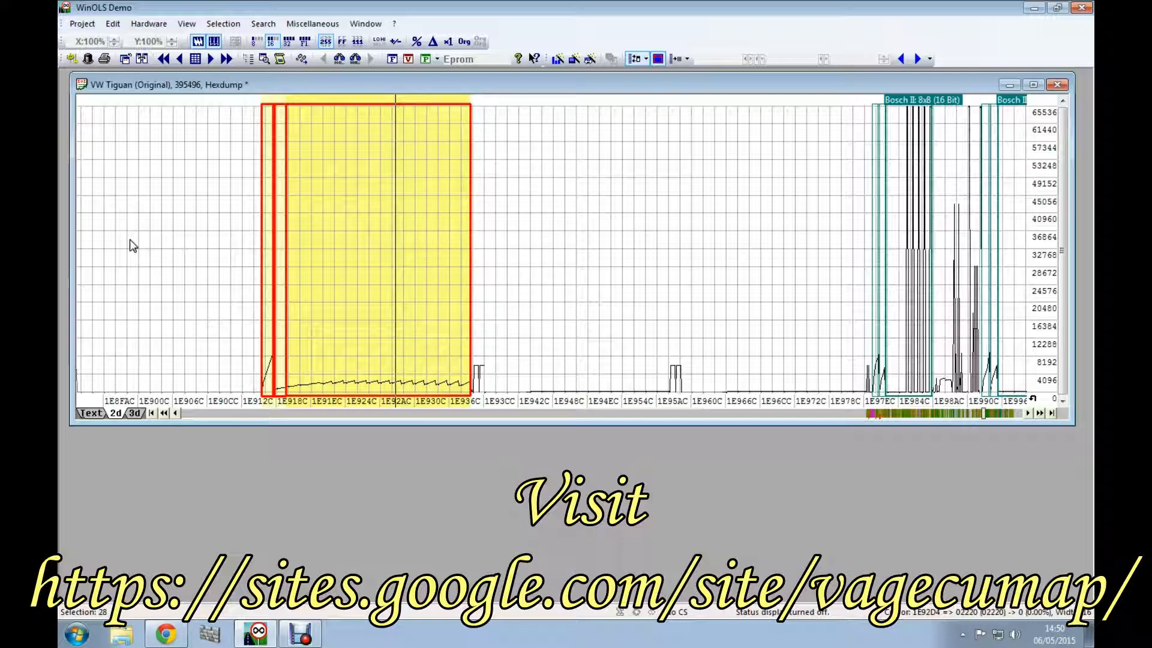
{"action": "left_click", "coordinate": [353, 260]}
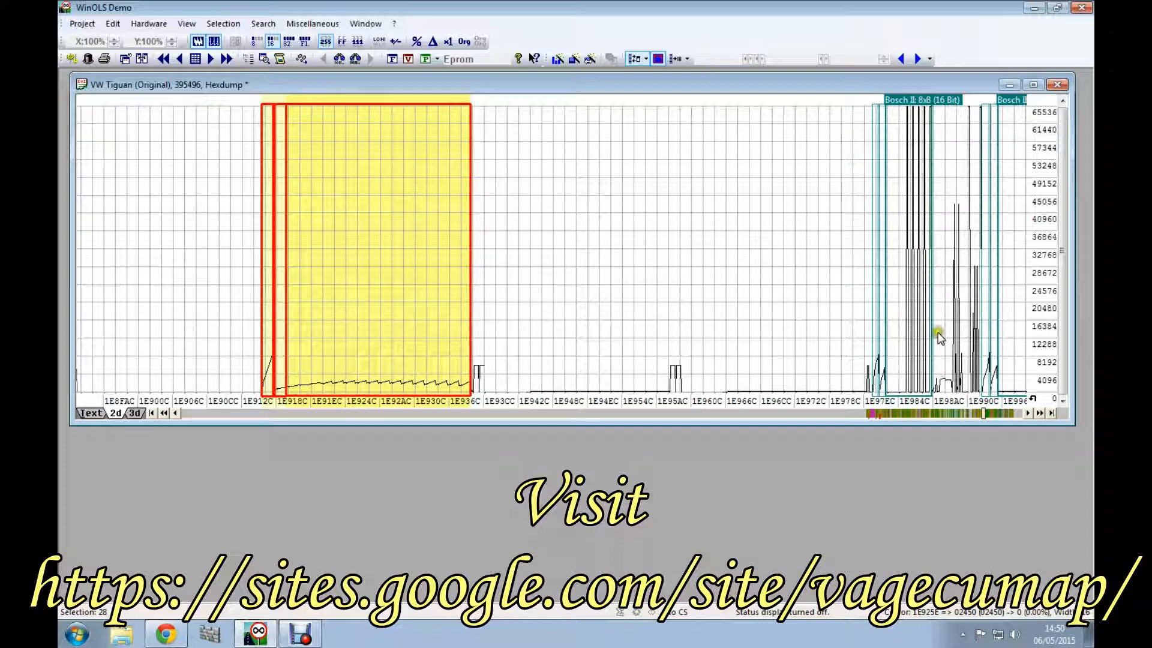
Step: Compare the two highlighted sawtooth maps between about 1EED6C and 1EEEEC and between about 1EF00C and 1EF24C by selecting them alternately
{"action": "left_click", "coordinate": [1007, 414]}
{"action": "left_click", "coordinate": [1007, 413]}
{"action": "left_click", "coordinate": [1006, 413]}
{"action": "left_click", "coordinate": [1007, 413]}
{"action": "left_click", "coordinate": [1007, 412]}
{"action": "left_click", "coordinate": [1007, 413]}
{"action": "left_click", "coordinate": [1007, 413]}
{"action": "left_click", "coordinate": [1007, 413]}
{"action": "left_click", "coordinate": [1006, 412]}
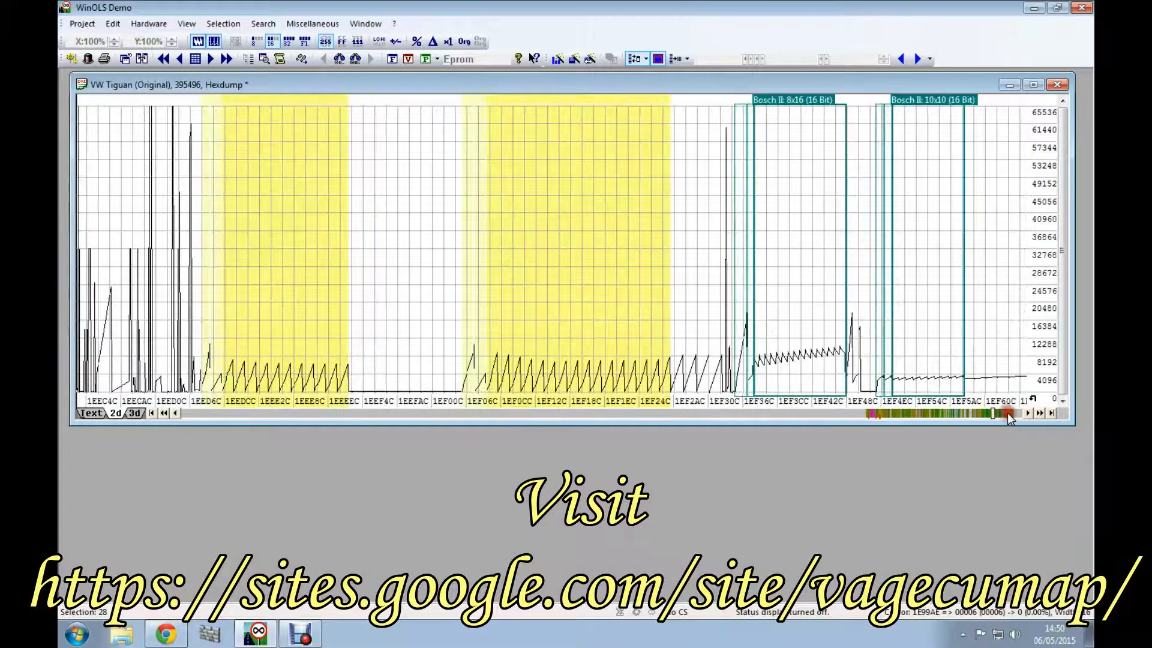
{"action": "left_click", "coordinate": [290, 254]}
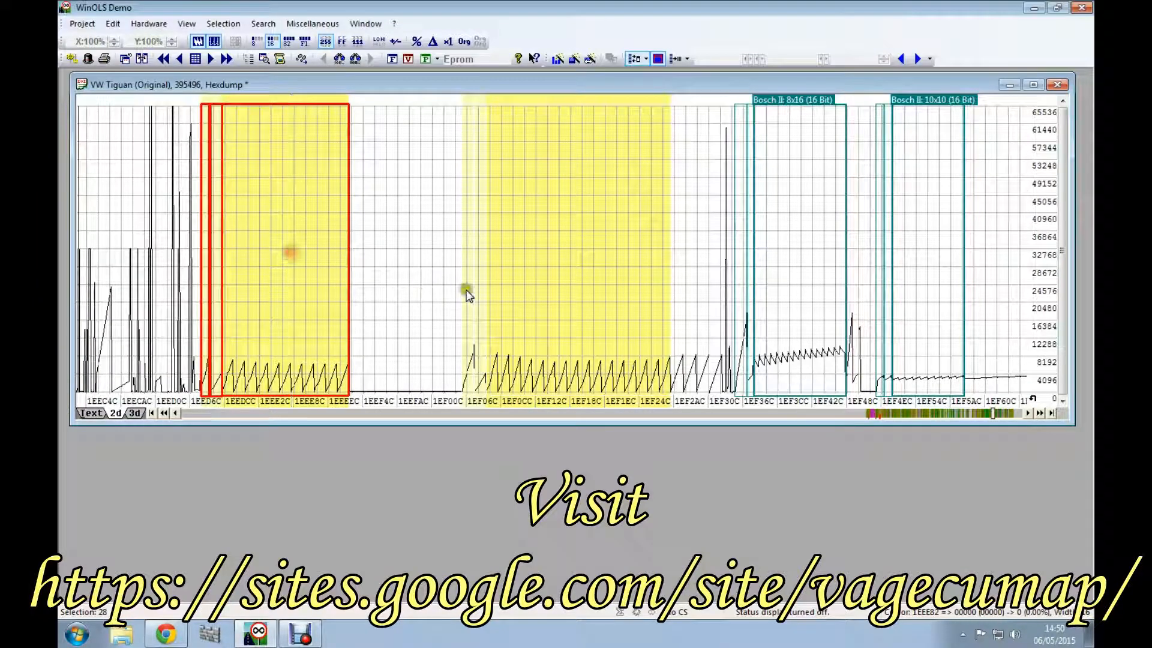
{"action": "left_click", "coordinate": [550, 291]}
{"action": "left_click", "coordinate": [295, 294]}
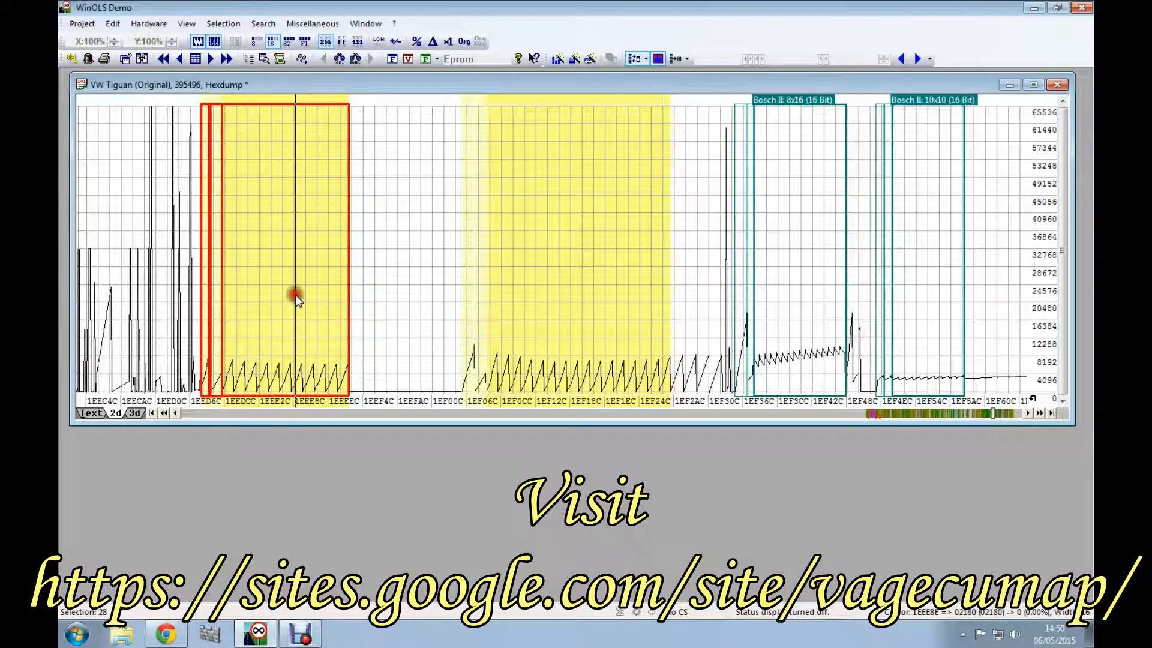
{"action": "left_click", "coordinate": [286, 293]}
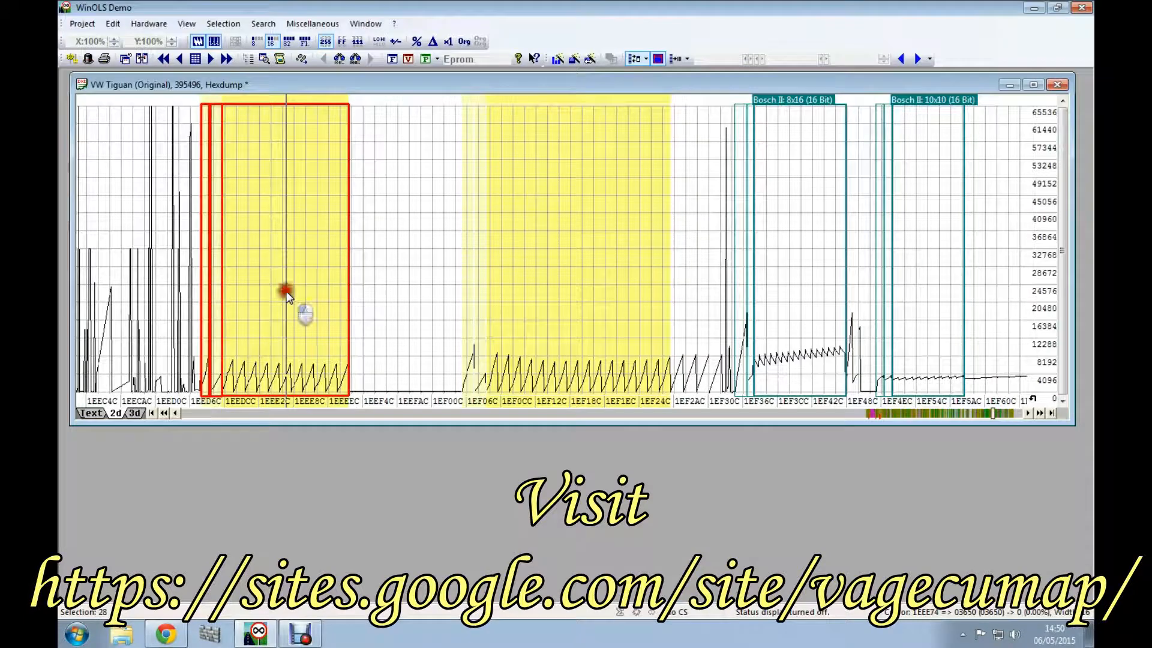
Step: Re-examine the sawtooth map between about 1EED6C and 1EEEEC against its taller highlighted neighbour by selecting each
{"action": "left_click", "coordinate": [294, 353]}
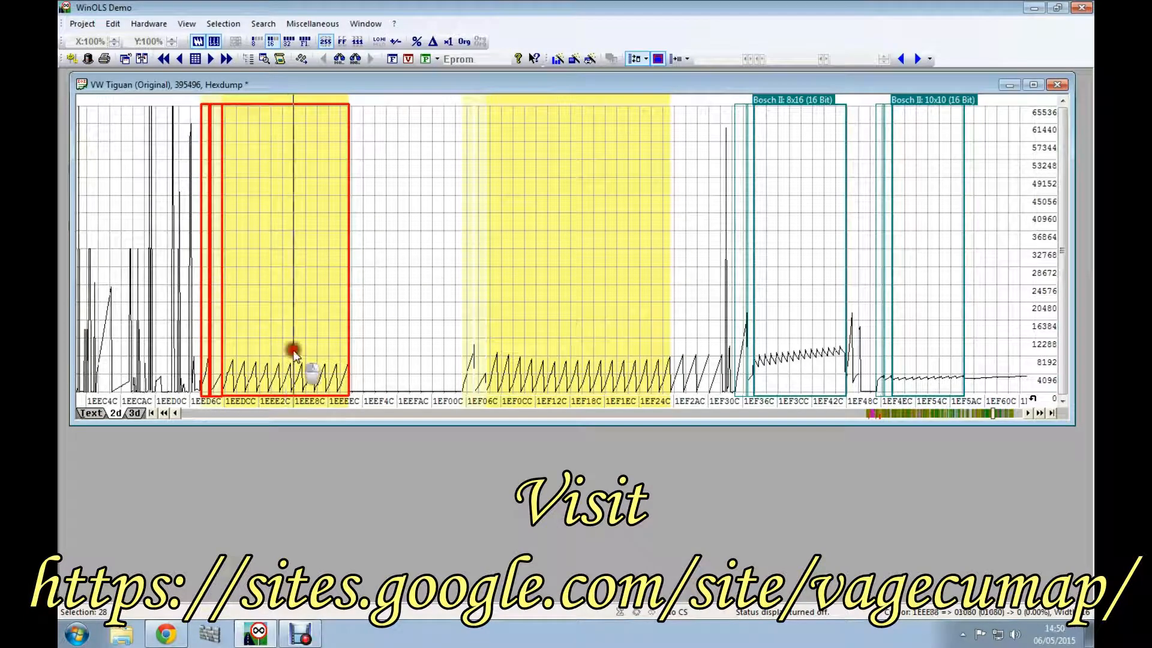
{"action": "left_click", "coordinate": [520, 319]}
{"action": "left_click", "coordinate": [285, 318]}
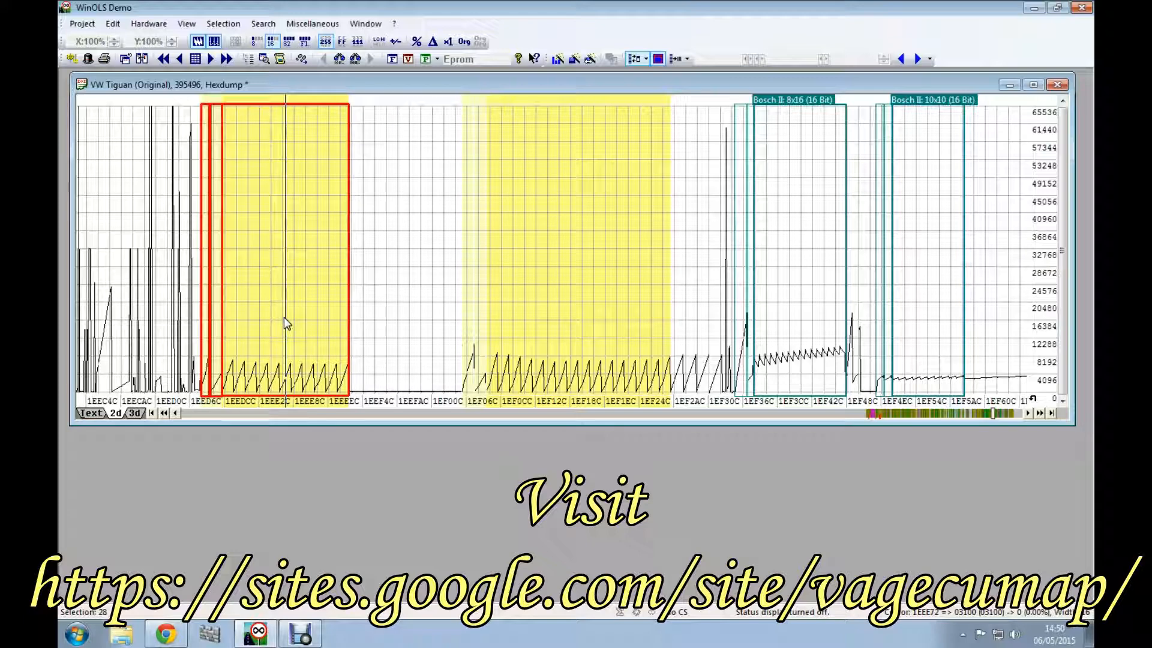
{"action": "left_click", "coordinate": [340, 309]}
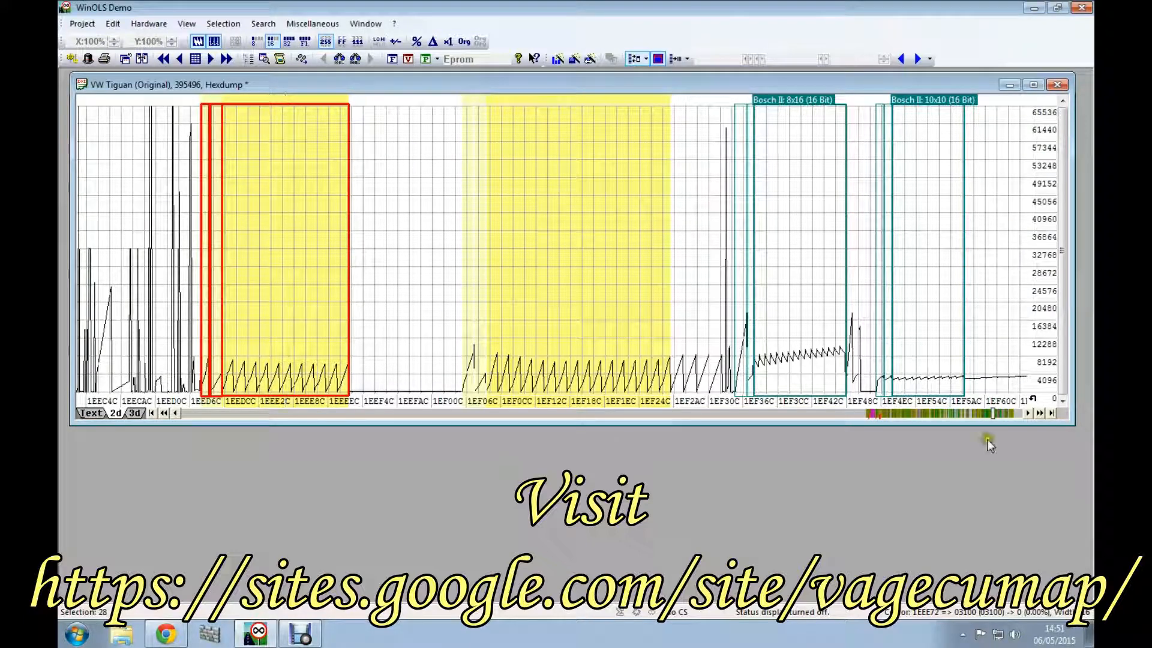
Step: Compare the highlighted spiked map from about 1F1E2C to 1F206C with the rising-curve map from about 1F20CC to 1F22AC
{"action": "left_click", "coordinate": [1010, 412]}
{"action": "left_click", "coordinate": [1011, 413]}
{"action": "left_click", "coordinate": [1010, 413]}
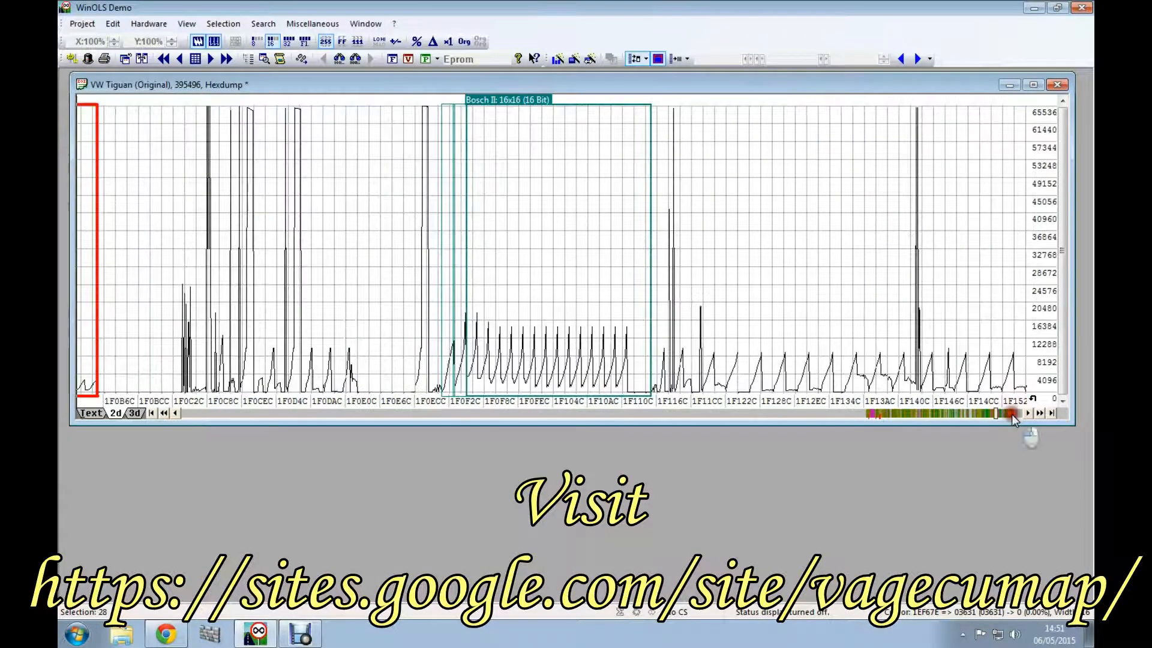
{"action": "left_click", "coordinate": [1012, 414]}
{"action": "left_click", "coordinate": [1012, 414]}
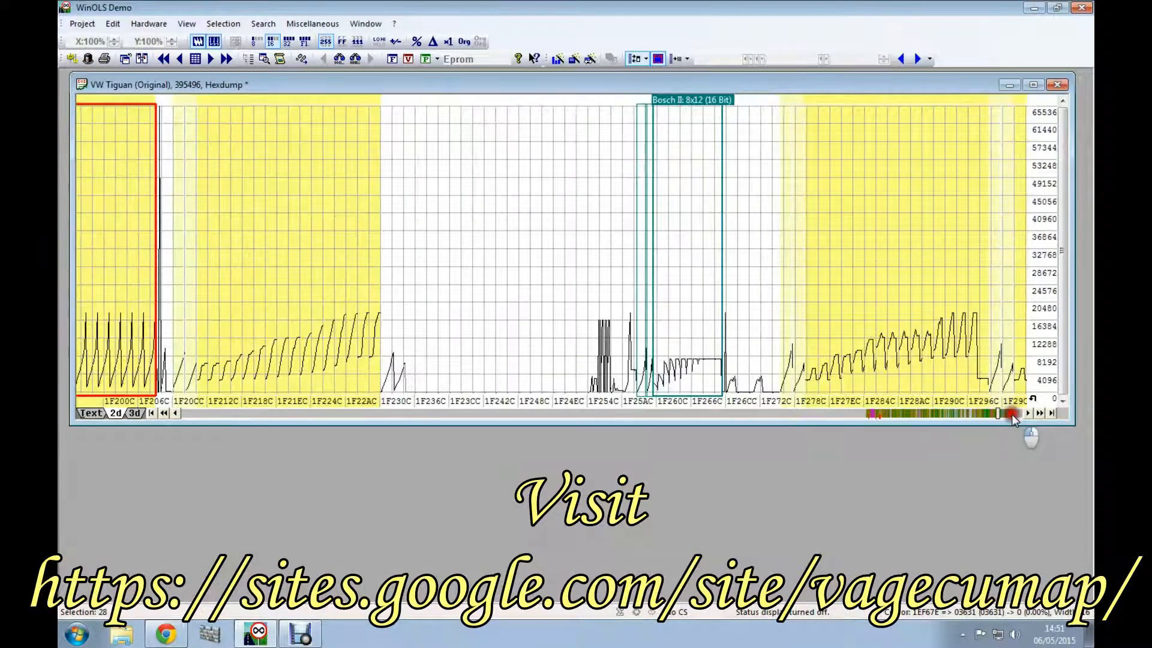
{"action": "scroll", "coordinate": [986, 395], "scroll_direction": "up", "scroll_amount": 3}
{"action": "scroll", "coordinate": [982, 391], "scroll_direction": "up", "scroll_amount": 10}
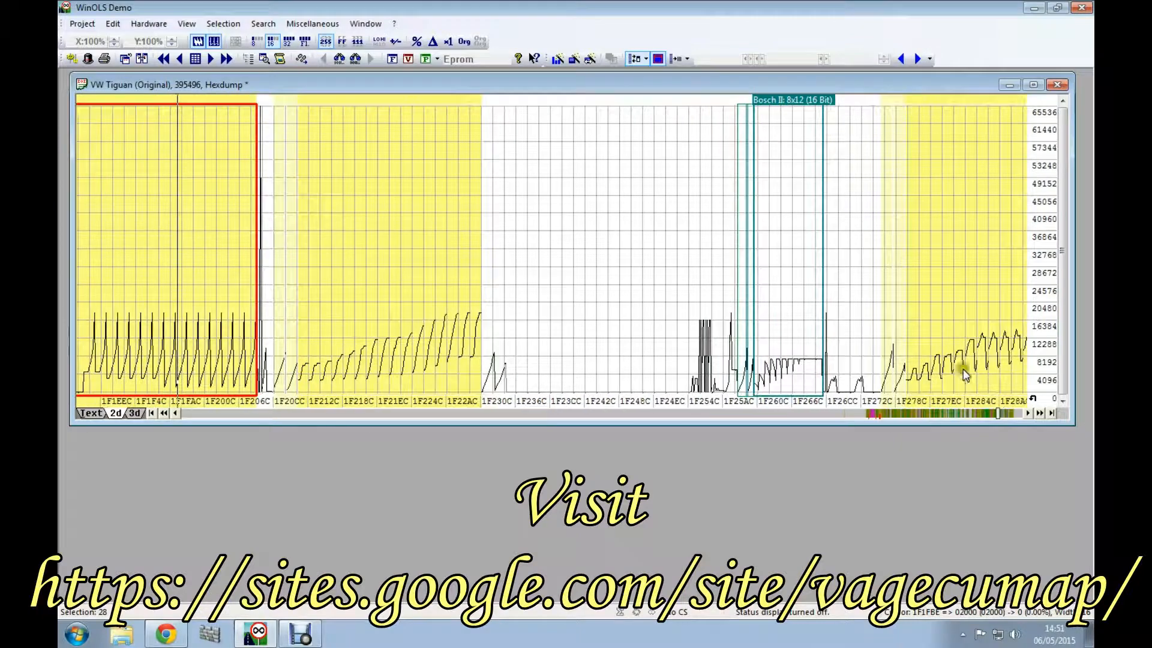
{"action": "scroll", "coordinate": [825, 287], "scroll_direction": "up", "scroll_amount": 3}
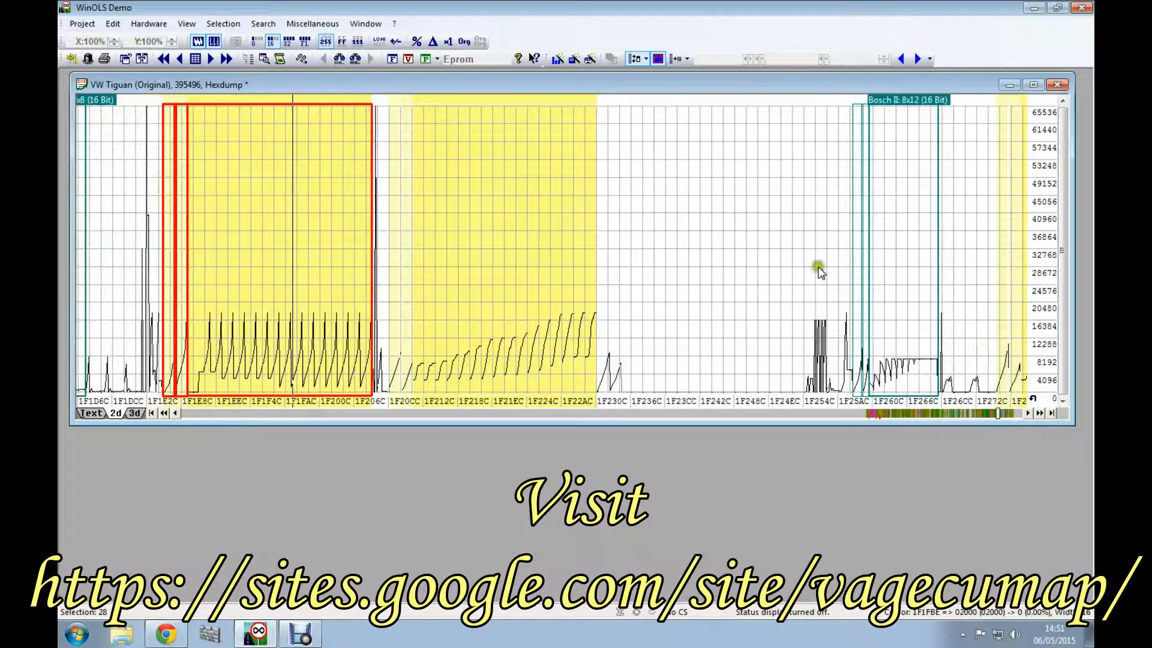
{"action": "left_click", "coordinate": [474, 237]}
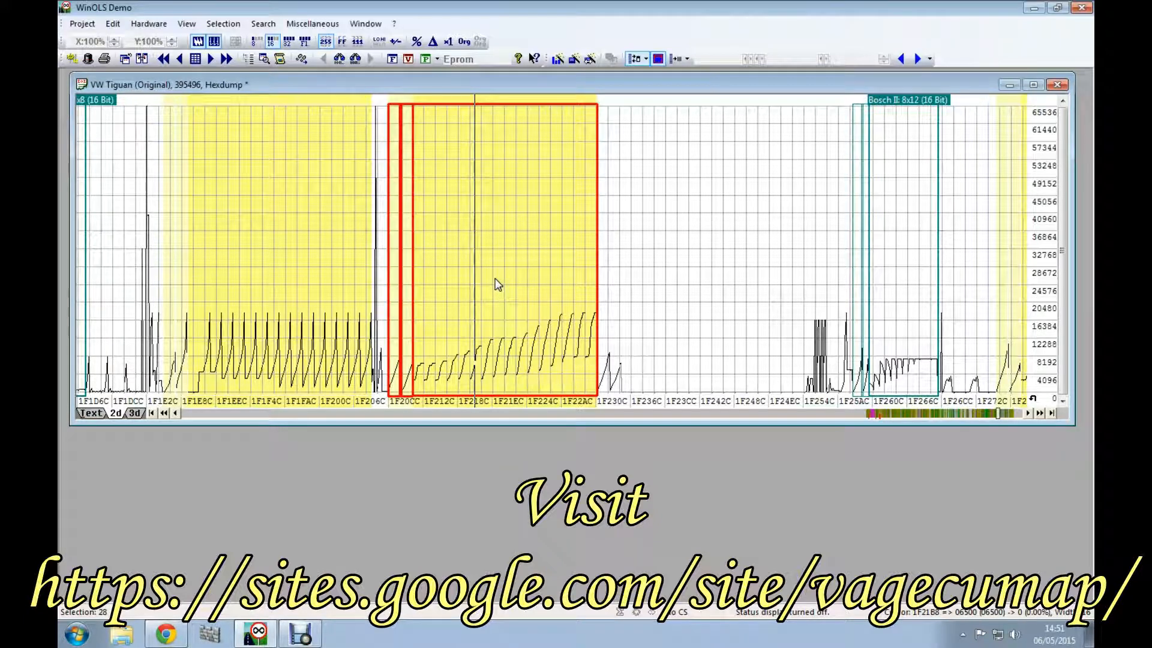
{"action": "left_click", "coordinate": [523, 258]}
{"action": "left_click", "coordinate": [277, 249]}
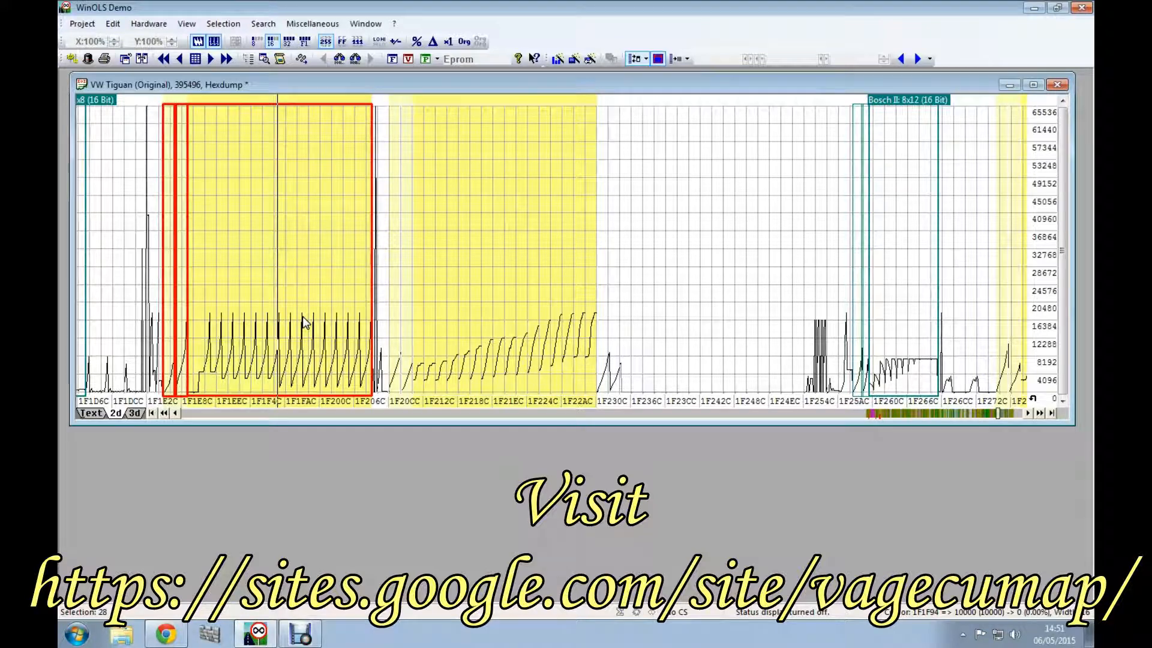
{"action": "left_click", "coordinate": [506, 330]}
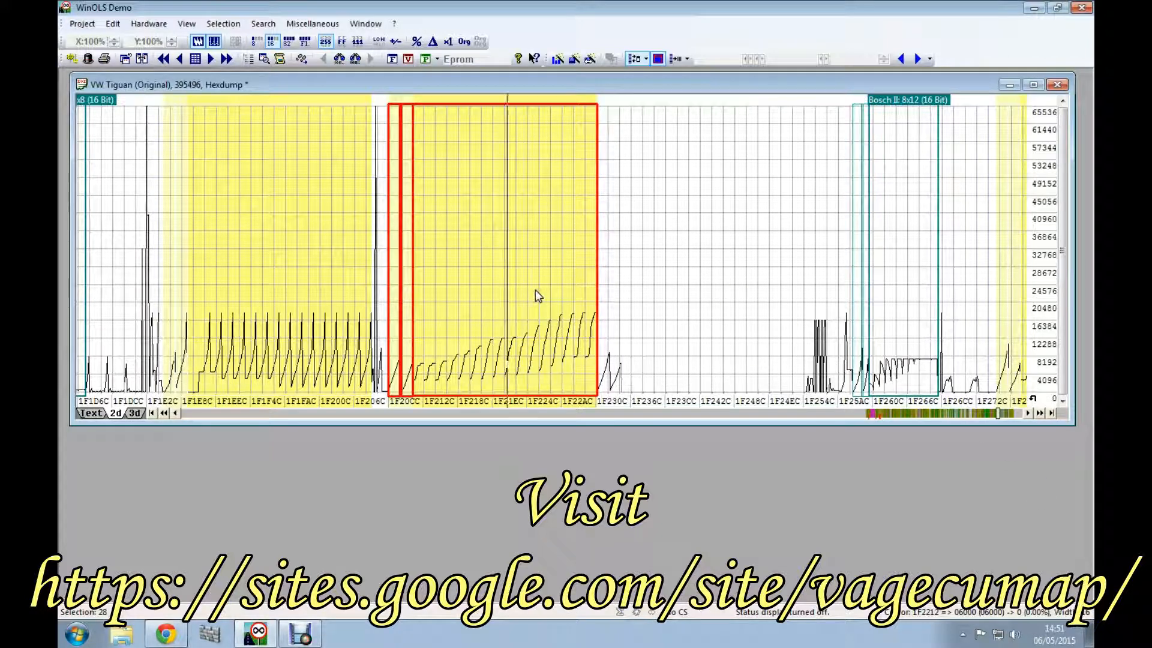
Step: Inspect the four similar highlighted maps with rising rippled curves up to about 1F302C by selecting each one
{"action": "left_click", "coordinate": [1012, 412]}
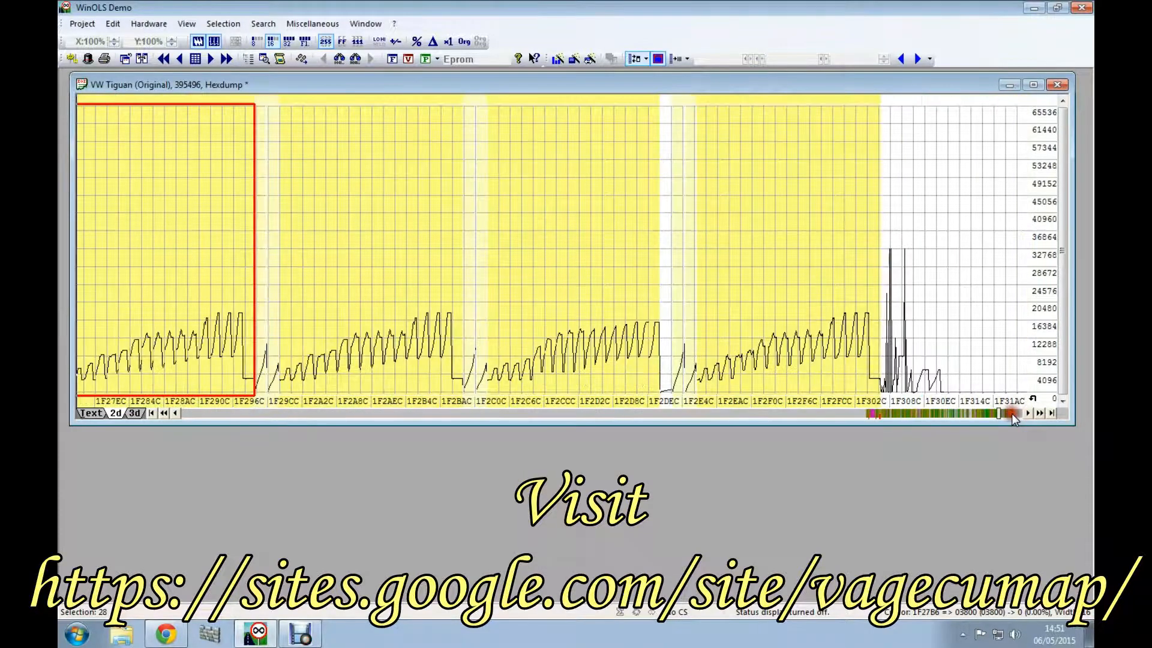
{"action": "left_click", "coordinate": [182, 264]}
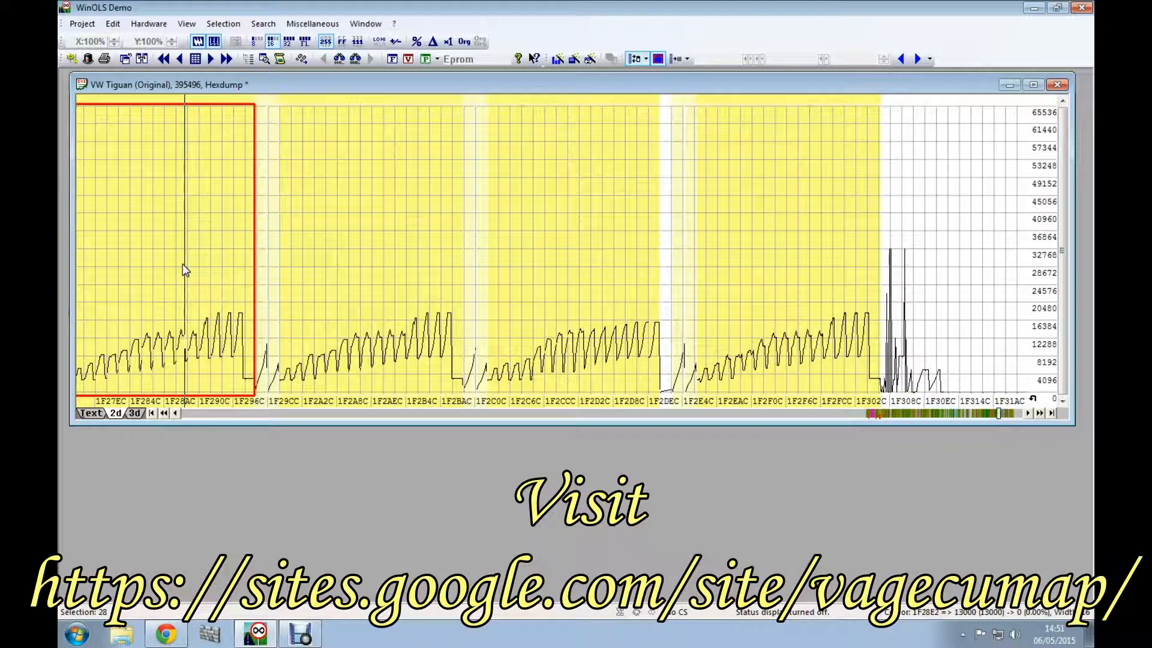
{"action": "left_click", "coordinate": [375, 267]}
{"action": "left_click", "coordinate": [542, 228]}
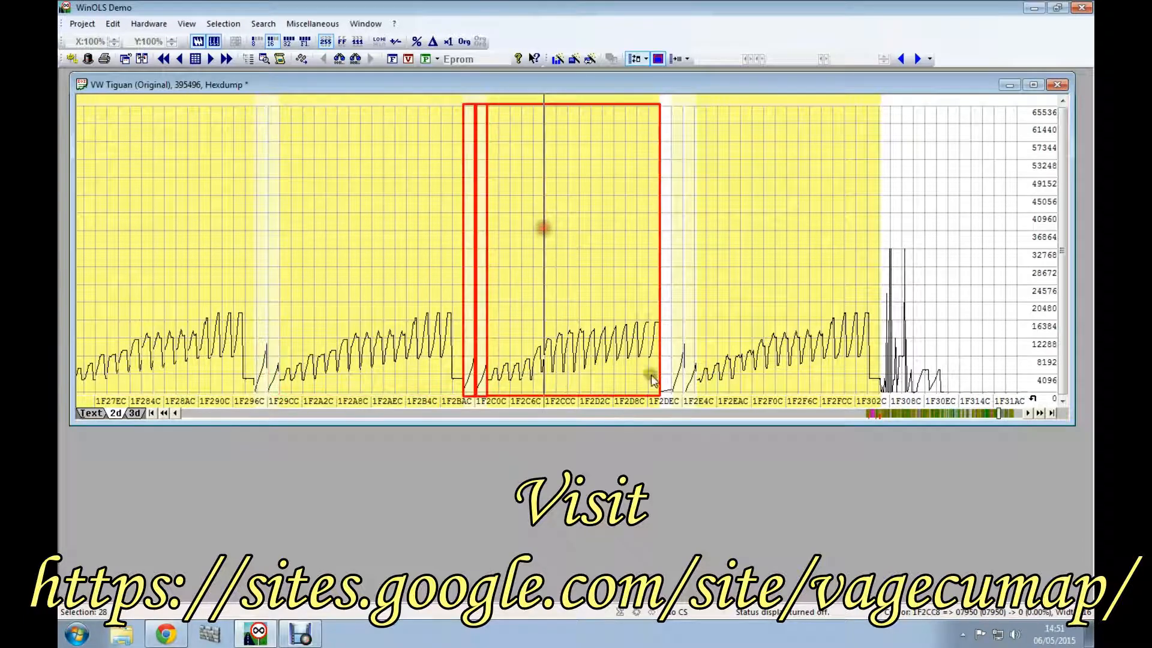
{"action": "left_click", "coordinate": [768, 279]}
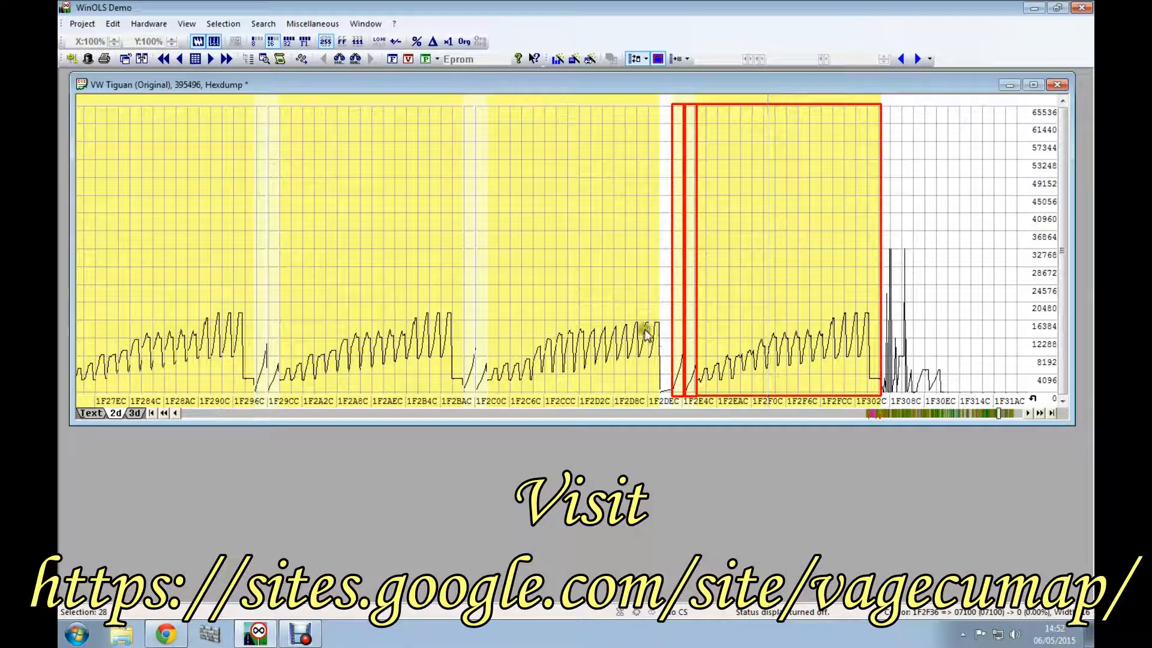
Step: Compare the two highlighted staircase-shaped maps between about 1F36EC and 1F398C by selecting them alternately
{"action": "left_click", "coordinate": [1012, 413]}
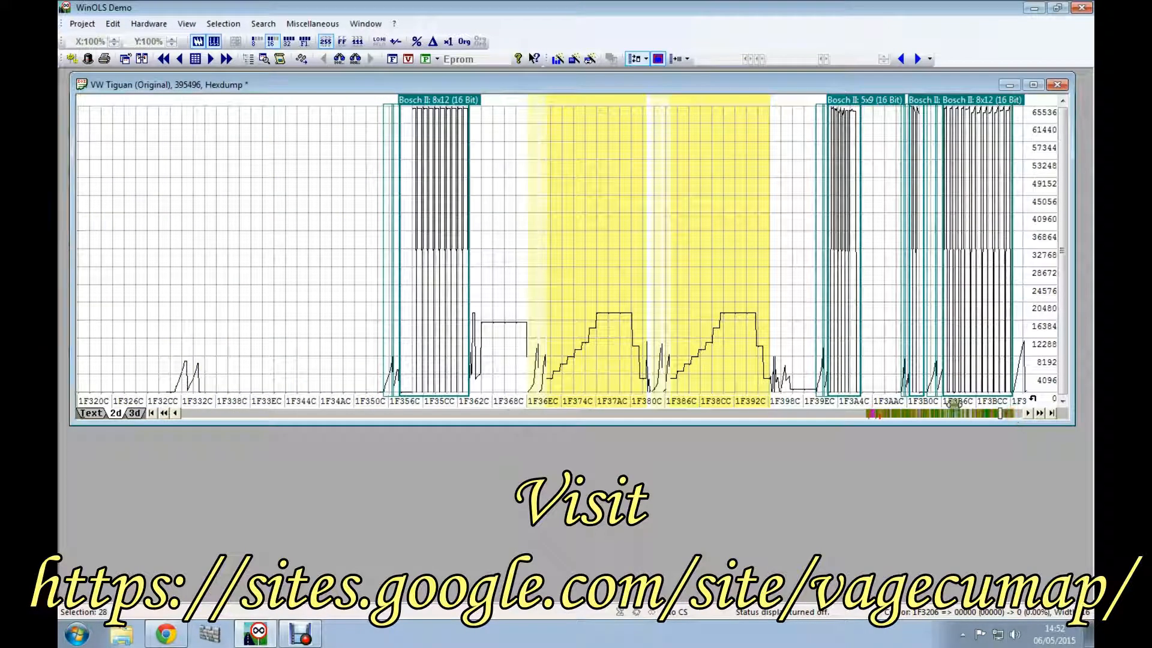
{"action": "left_click", "coordinate": [606, 303]}
{"action": "left_click", "coordinate": [723, 294]}
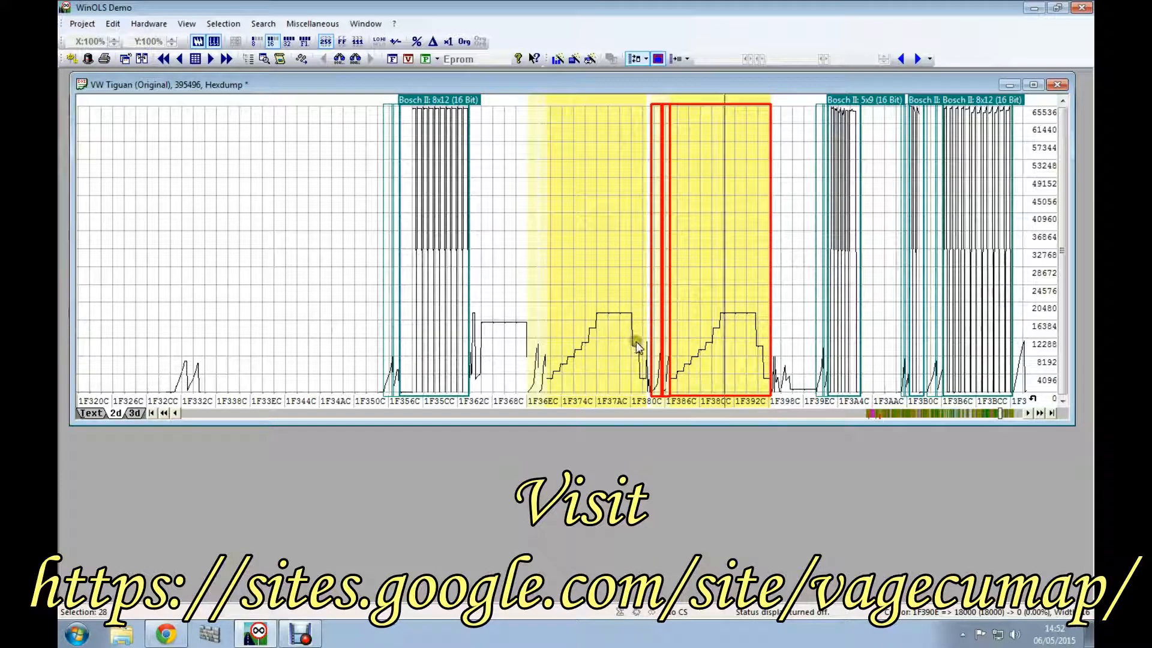
{"action": "left_click", "coordinate": [596, 254]}
{"action": "left_click", "coordinate": [737, 254]}
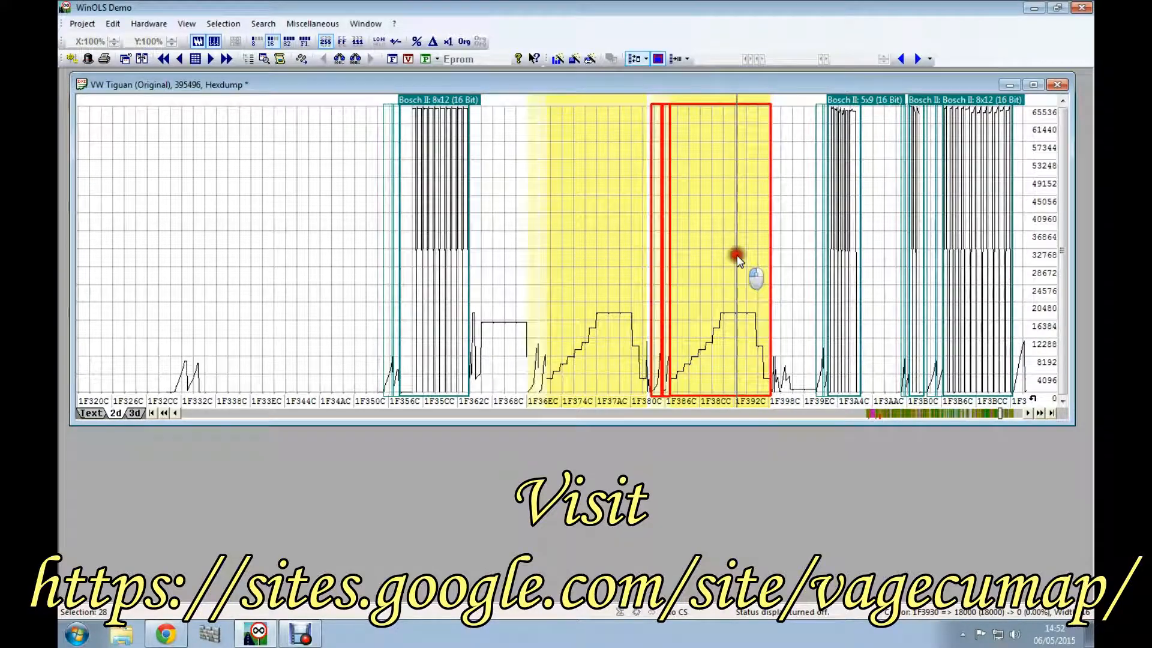
{"action": "left_click", "coordinate": [603, 276]}
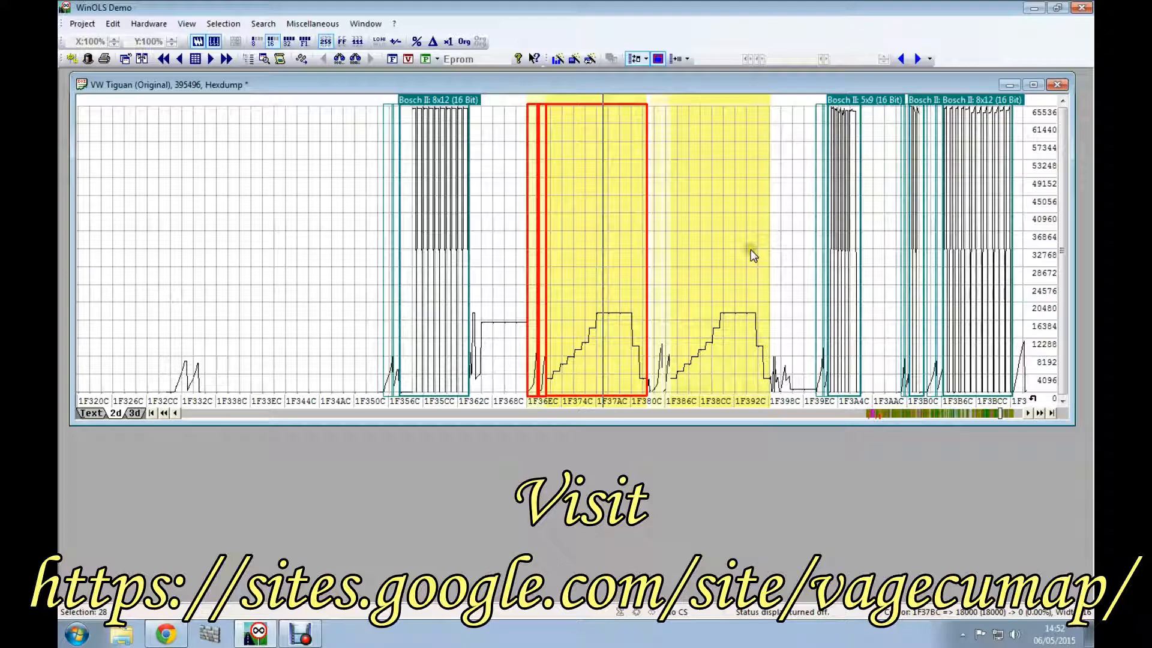
{"action": "left_click", "coordinate": [714, 254]}
{"action": "left_click", "coordinate": [581, 277]}
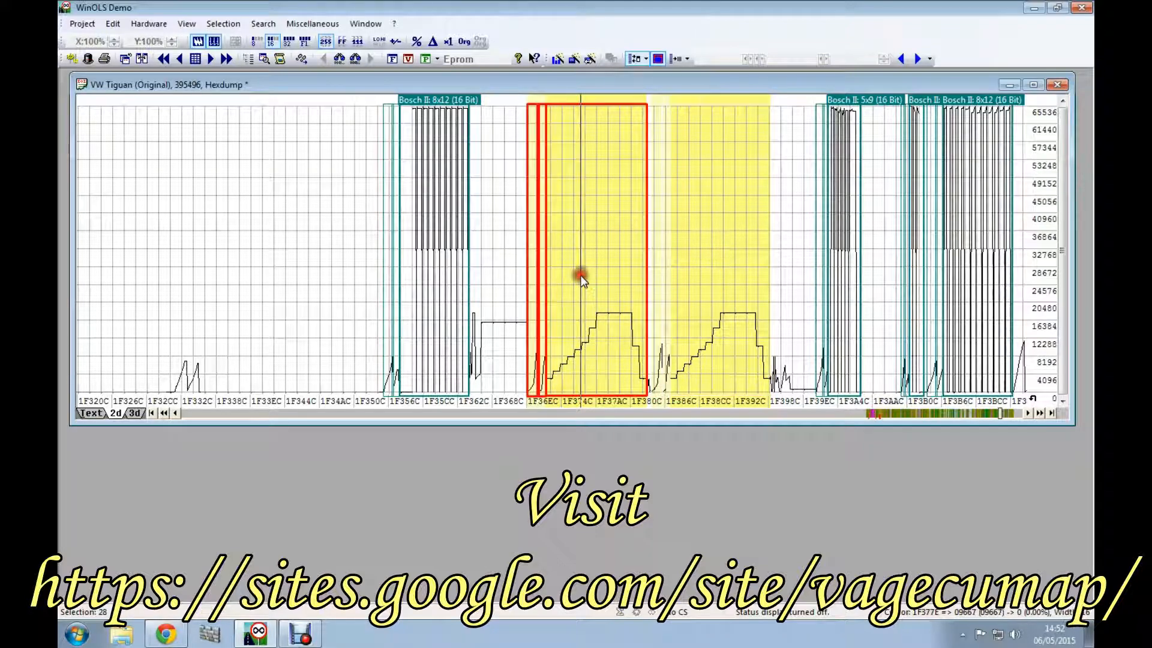
{"action": "left_click", "coordinate": [712, 272]}
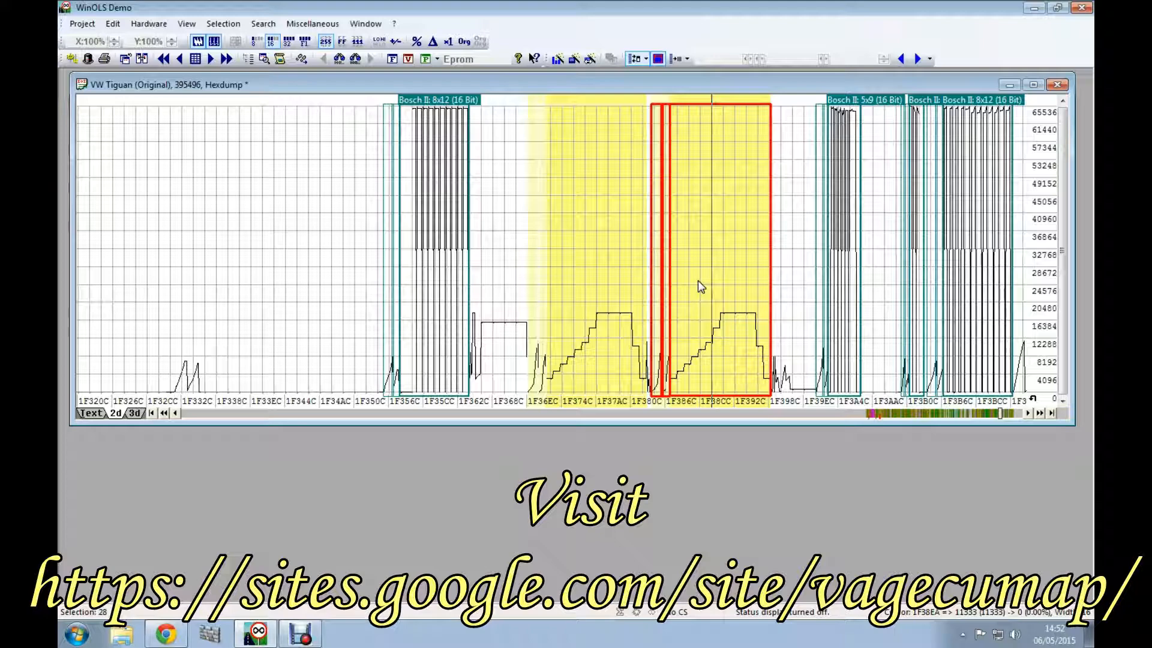
Step: Inspect the single highlighted map with the low sawtooth curve between about 1F61AC and 1F638C
{"action": "left_click", "coordinate": [1011, 413]}
{"action": "left_click", "coordinate": [1011, 413]}
{"action": "left_click", "coordinate": [1011, 413]}
{"action": "left_click", "coordinate": [1012, 413]}
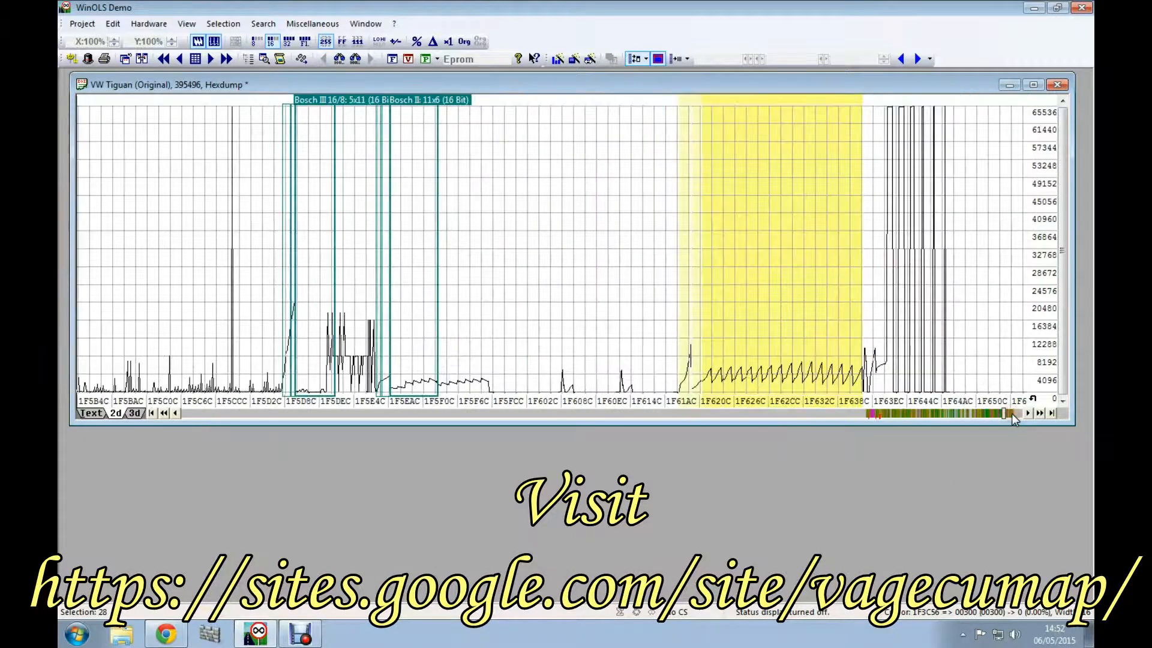
{"action": "left_click", "coordinate": [751, 247]}
{"action": "left_click_drag", "start_coordinate": [751, 251], "coordinate": [654, 265]}
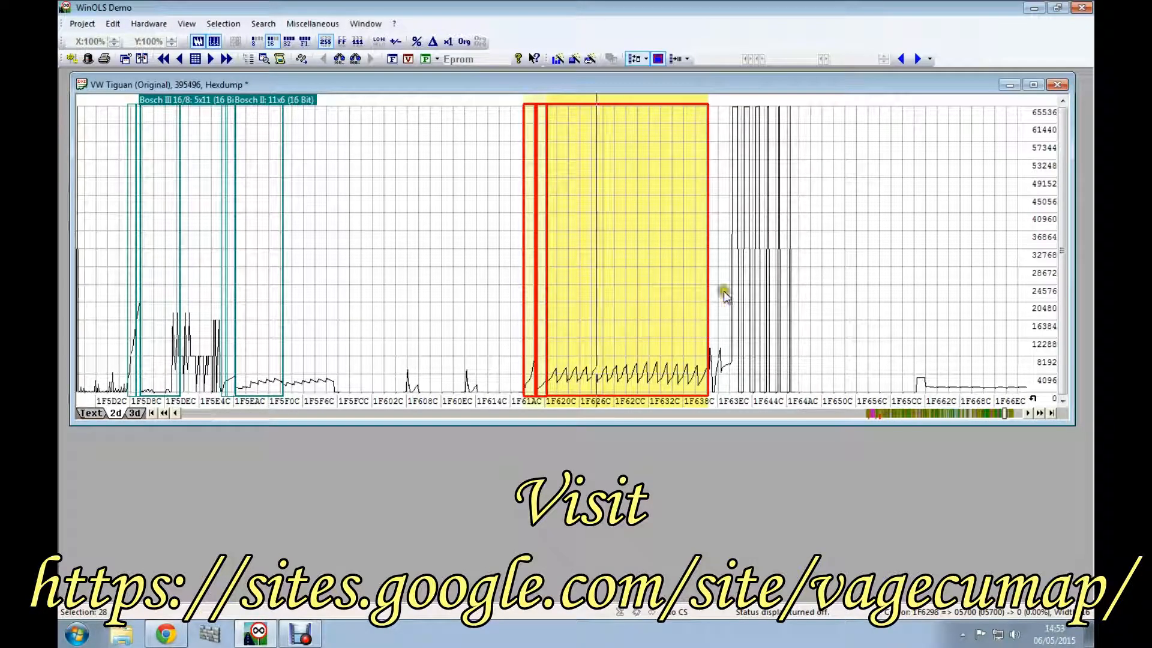
Step: Inspect the two small highlighted maps between about 1F752C and 1F764C by selecting each one
{"action": "left_click", "coordinate": [1016, 414]}
{"action": "left_click", "coordinate": [1016, 414]}
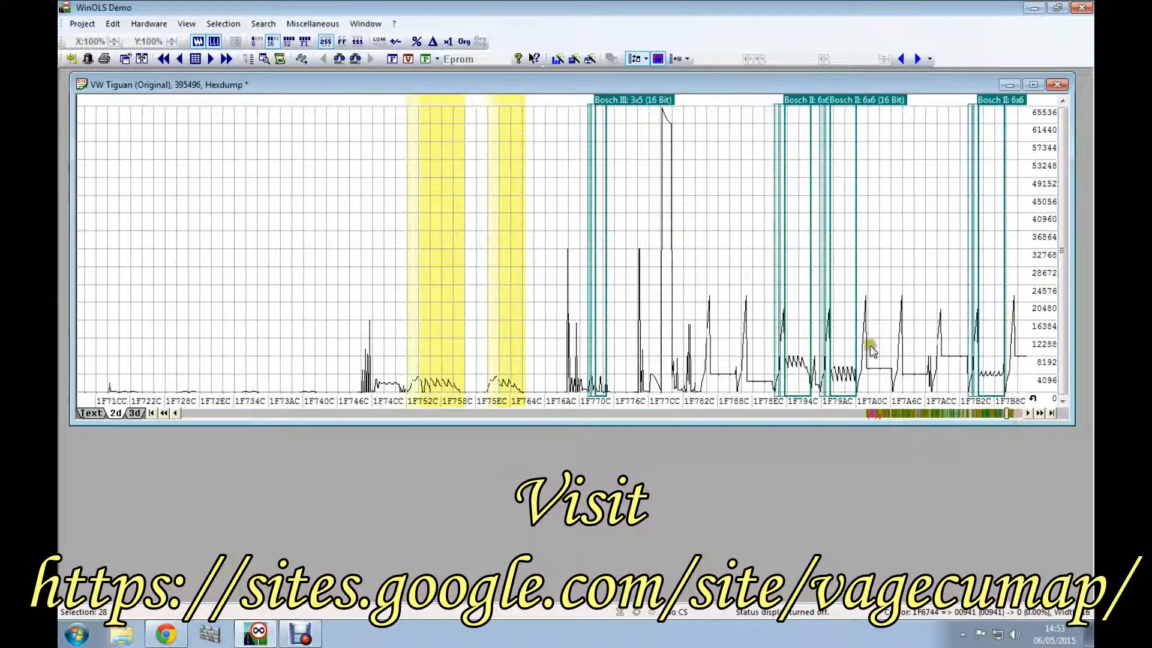
{"action": "left_click", "coordinate": [427, 239]}
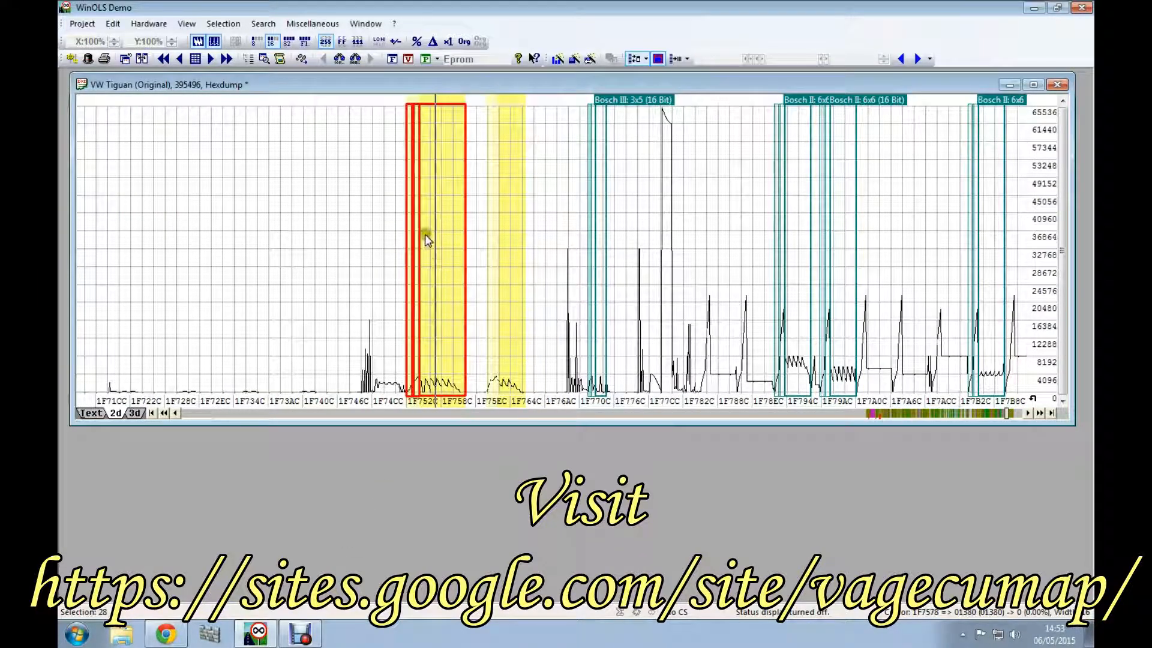
{"action": "left_click", "coordinate": [510, 320]}
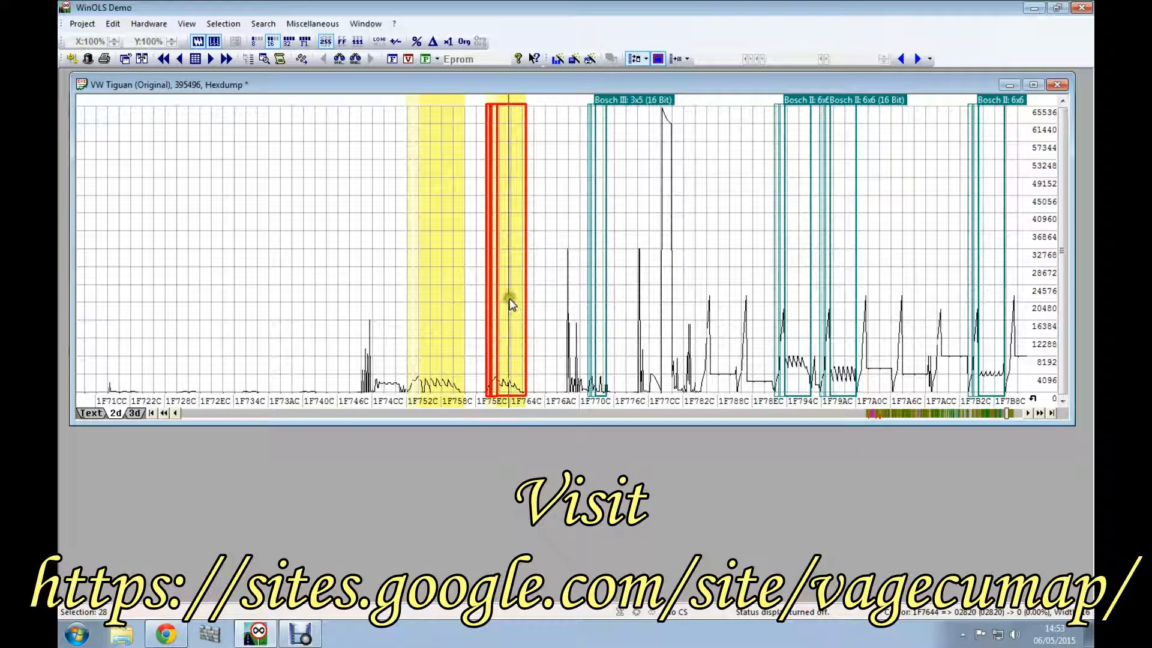
Step: Compare the two adjoining highlighted square-wave maps between about 1F87EC and 1F8A8C by selecting them alternately
{"action": "left_click", "coordinate": [1019, 414]}
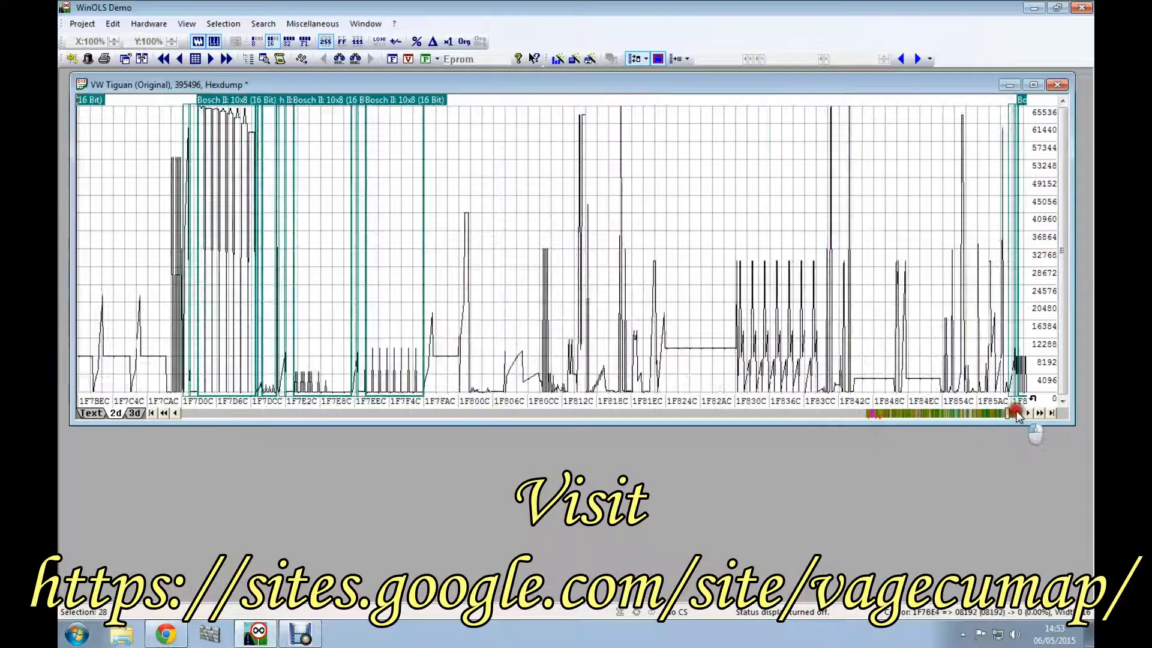
{"action": "left_click", "coordinate": [1019, 414]}
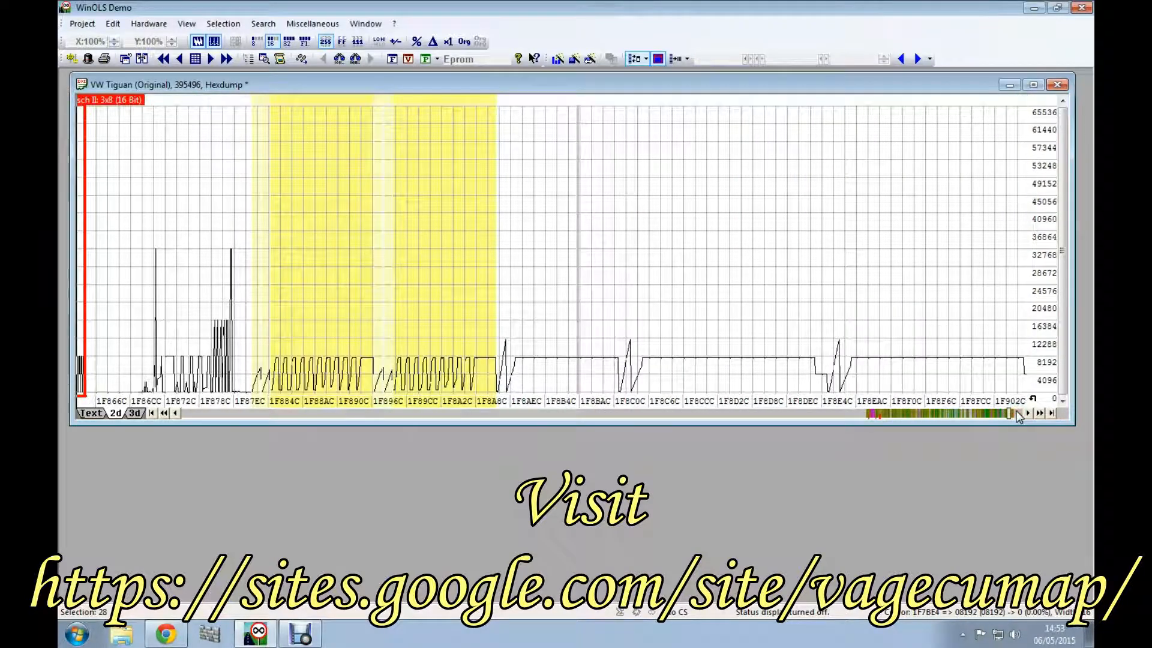
{"action": "left_click", "coordinate": [312, 283]}
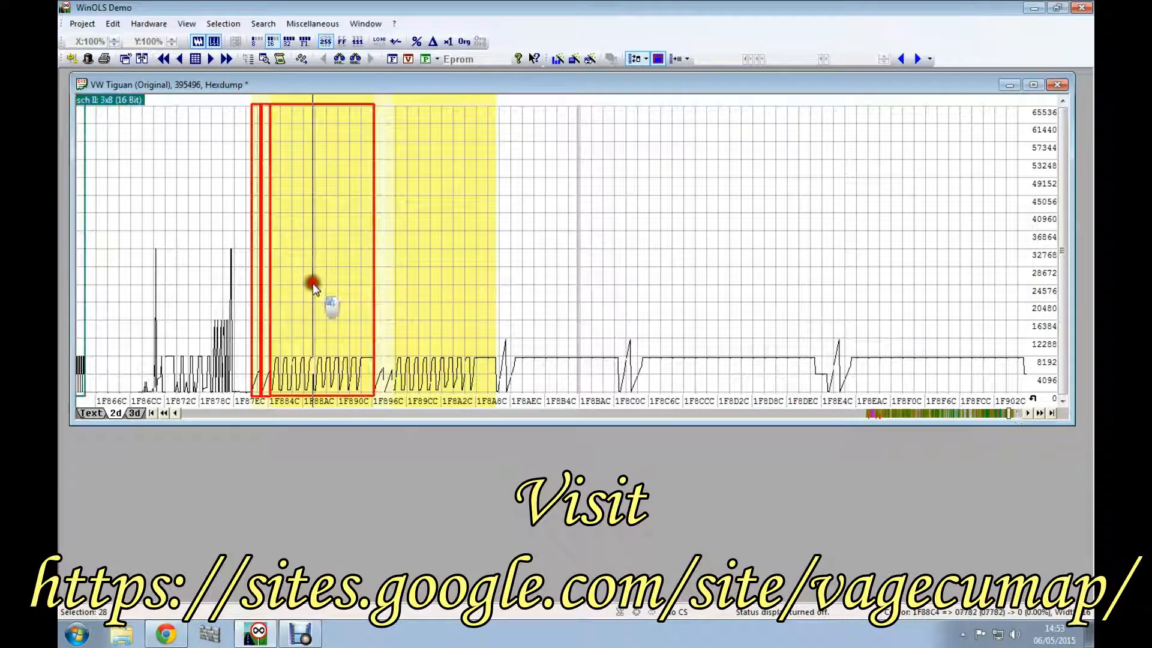
{"action": "left_click", "coordinate": [489, 304]}
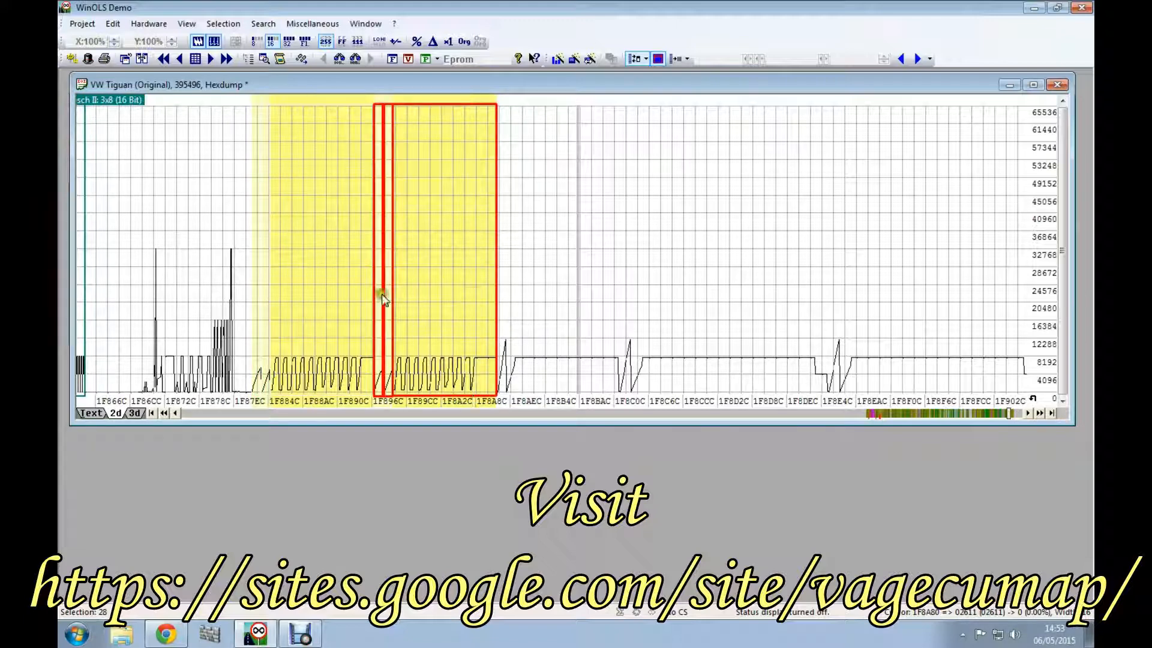
{"action": "left_click", "coordinate": [328, 294]}
{"action": "left_click", "coordinate": [432, 298]}
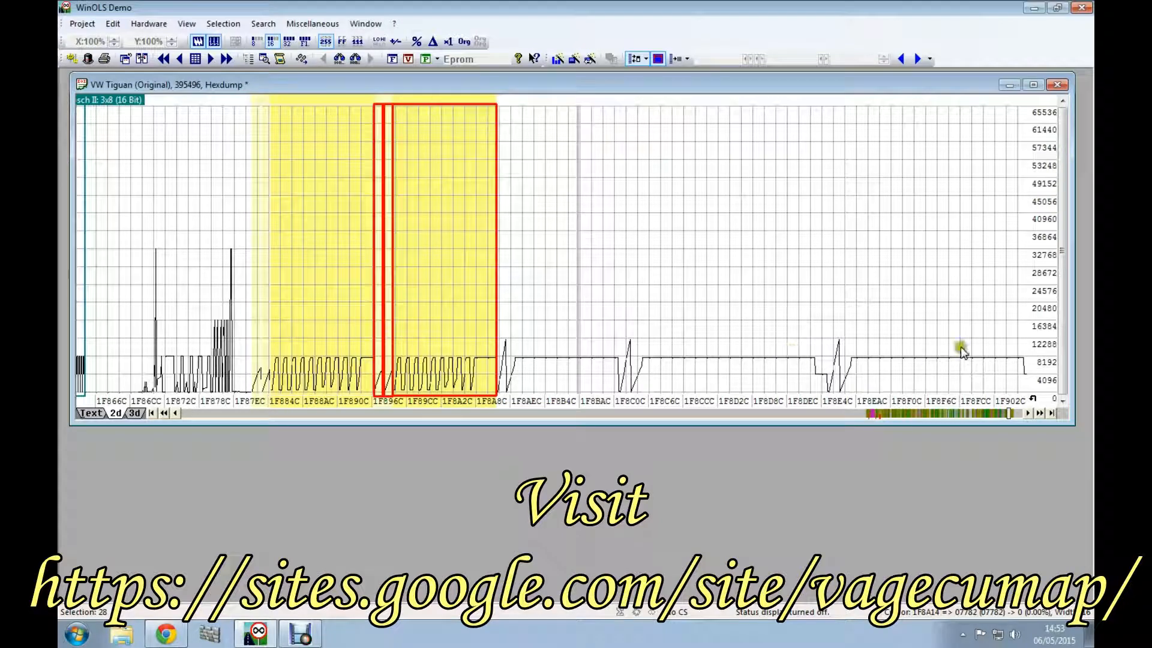
Step: Inspect the single highlighted square-wave map between about 1F9BCC and 1F9CEC
{"action": "left_click", "coordinate": [1039, 414]}
{"action": "left_click", "coordinate": [1039, 415]}
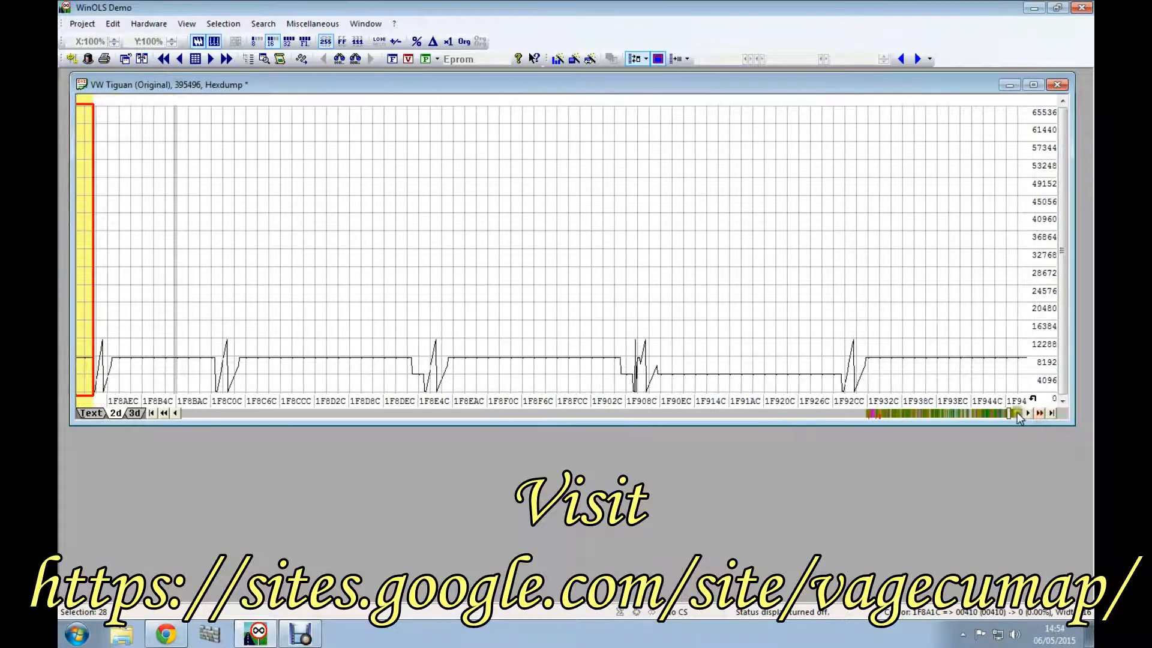
{"action": "left_click", "coordinate": [1017, 412]}
{"action": "left_click", "coordinate": [776, 326]}
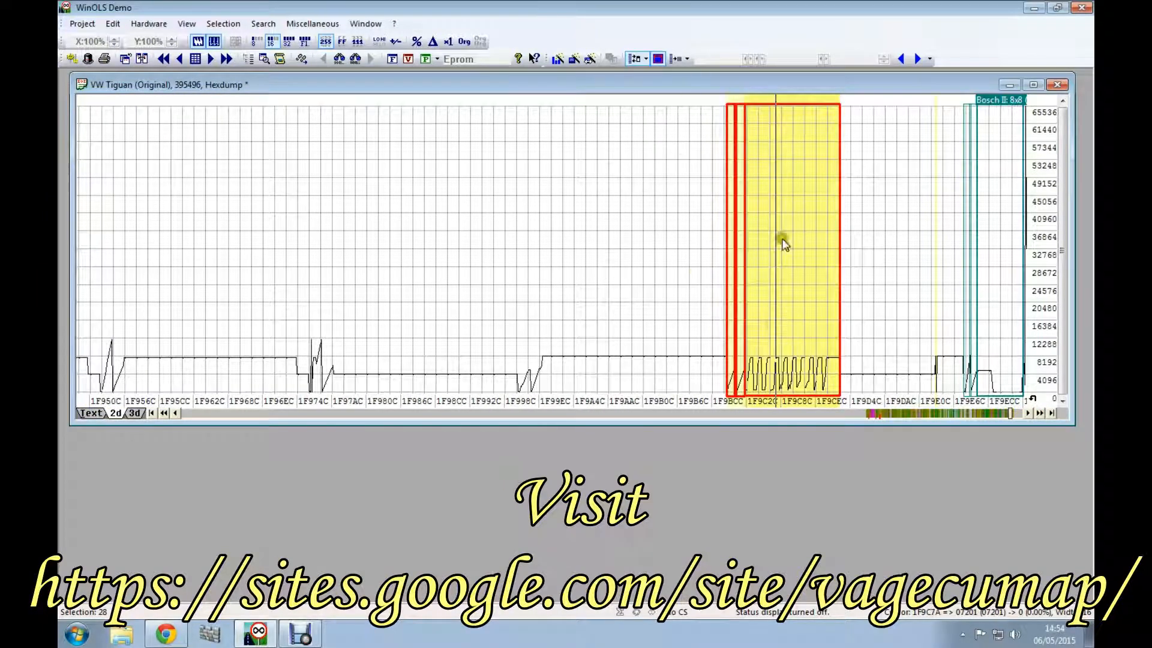
Step: Survey the remaining hexdump from about 1F9F8C to 1FC80C for further maps
{"action": "left_click", "coordinate": [1015, 414]}
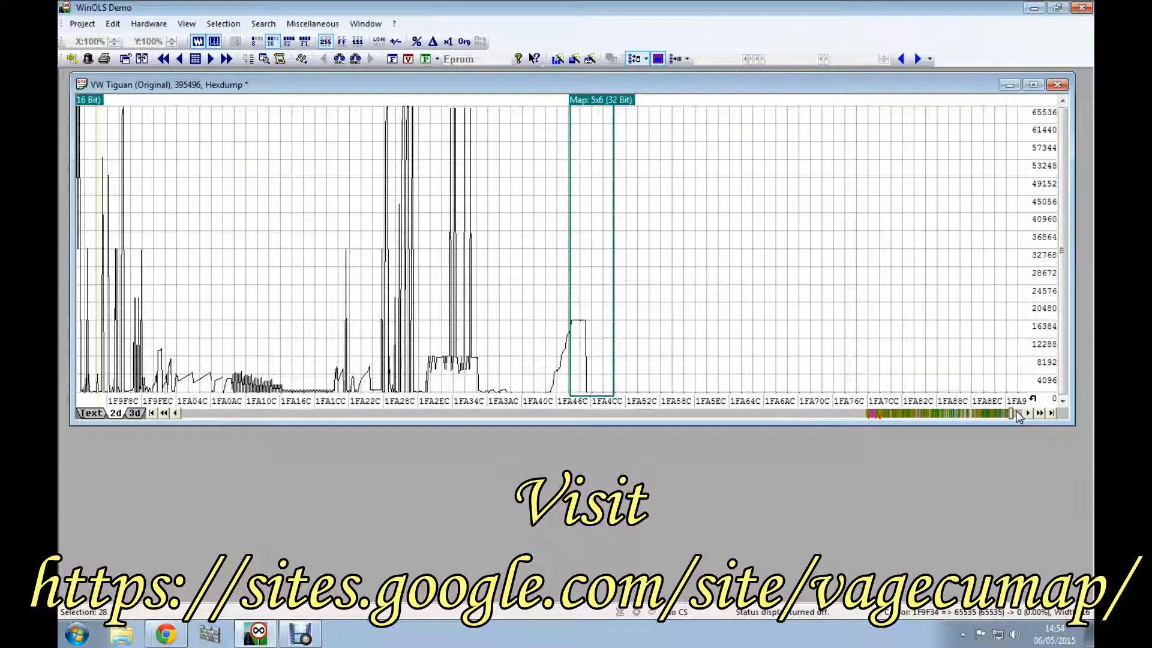
{"action": "left_click", "coordinate": [1015, 413]}
{"action": "left_click", "coordinate": [1016, 413]}
{"action": "left_click", "coordinate": [1015, 413]}
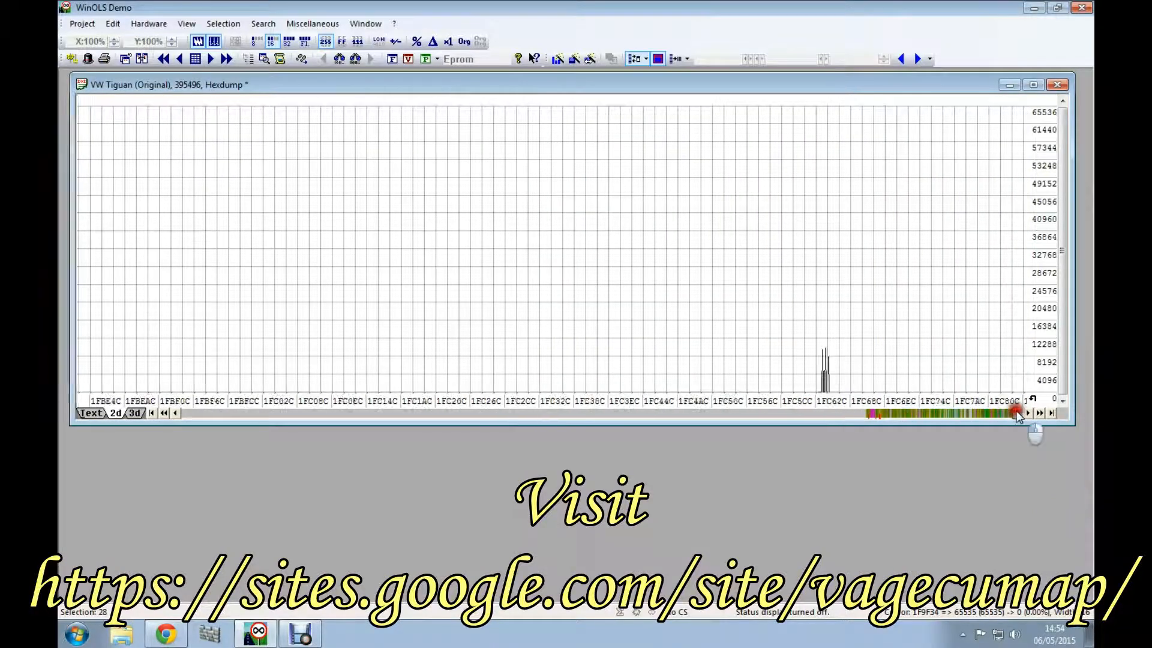